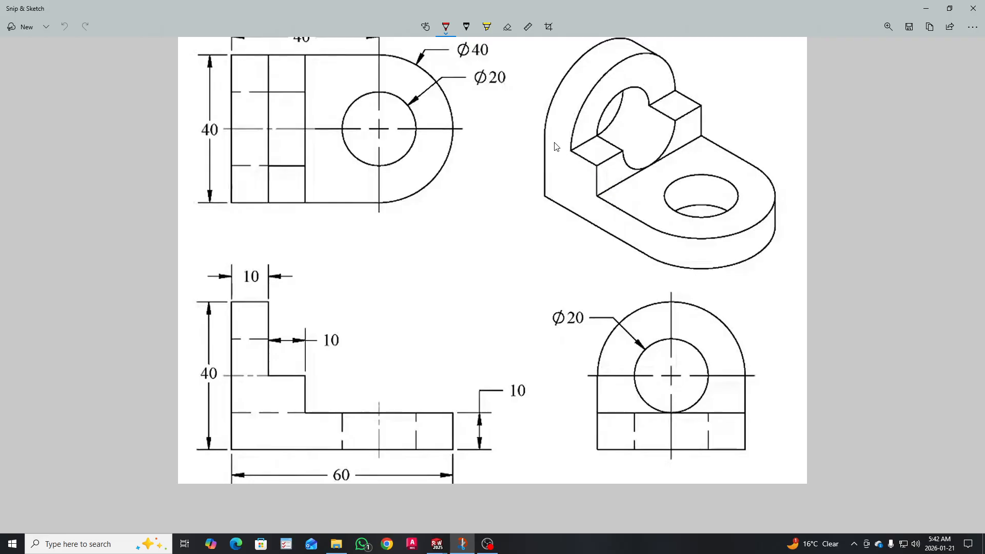
Switch to the Part2 document in SOLIDWORKS and start a sketch on the Top Plane.
click(926, 8)
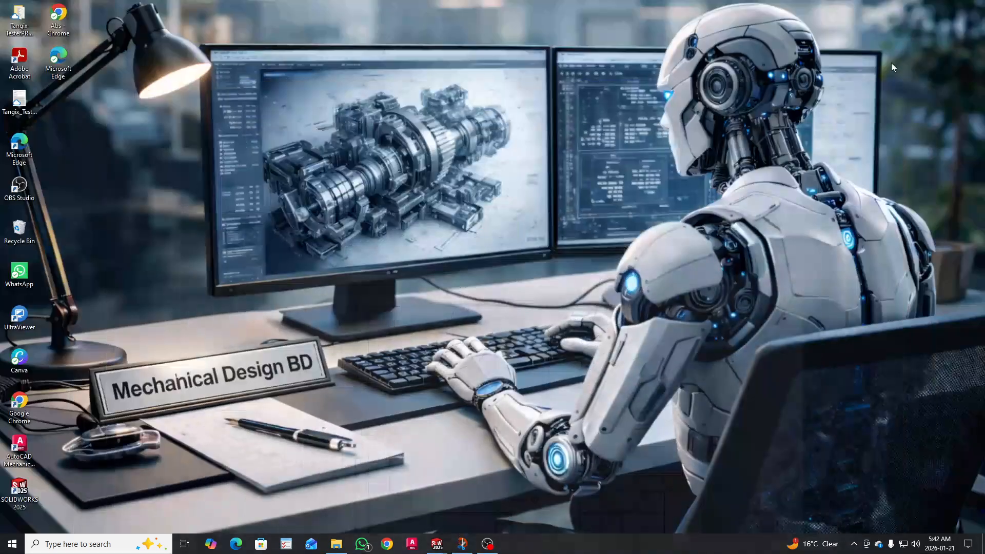
mouse_move(441, 543)
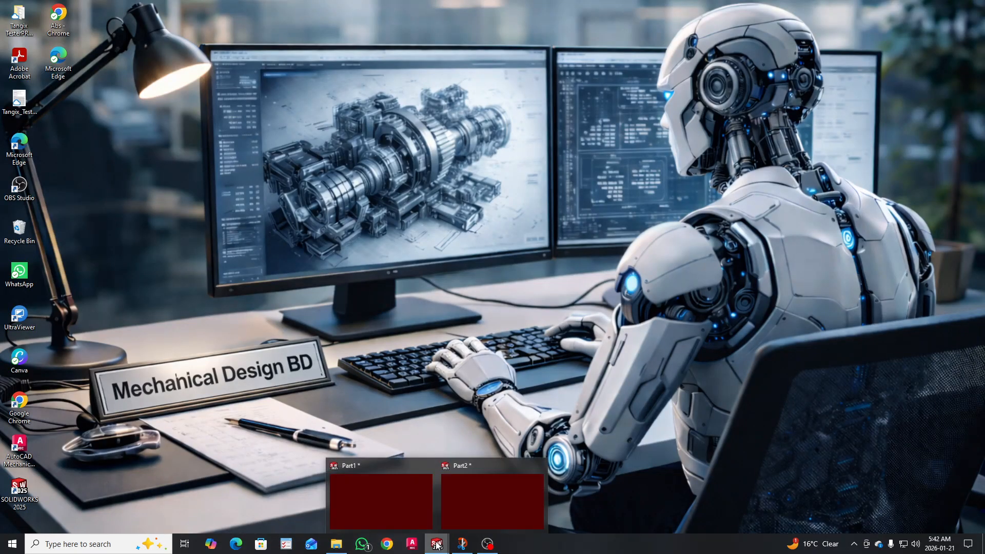
mouse_move(450, 514)
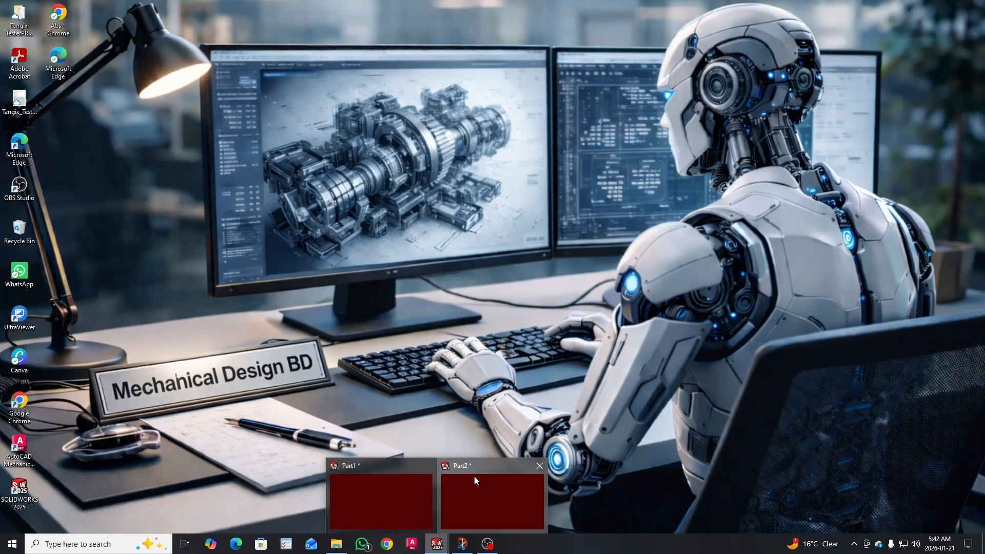
click(475, 476)
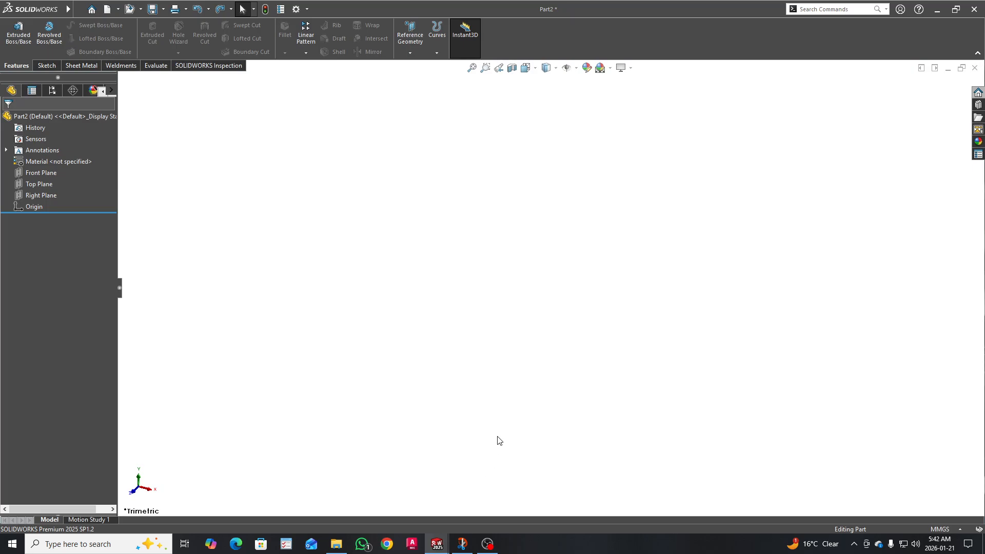
click(49, 185)
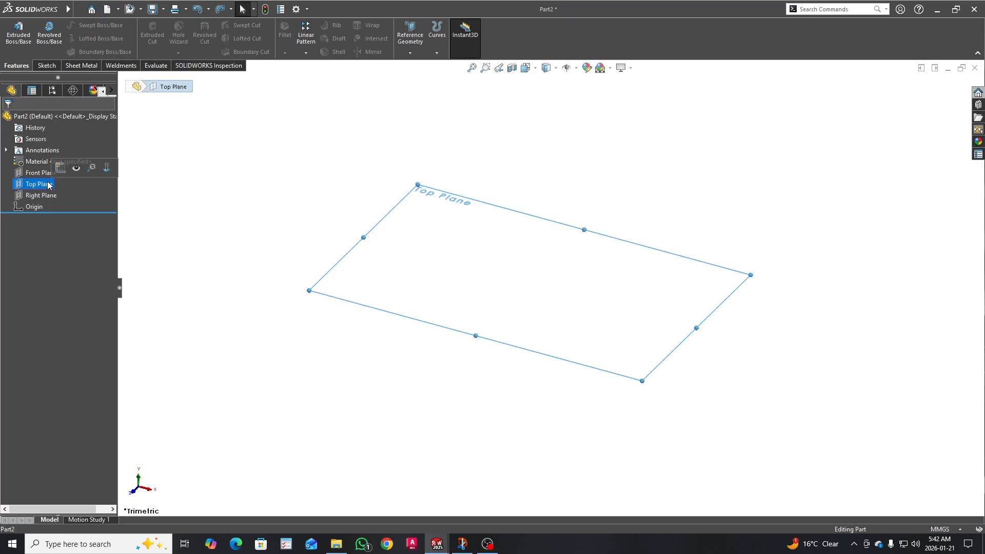
click(60, 168)
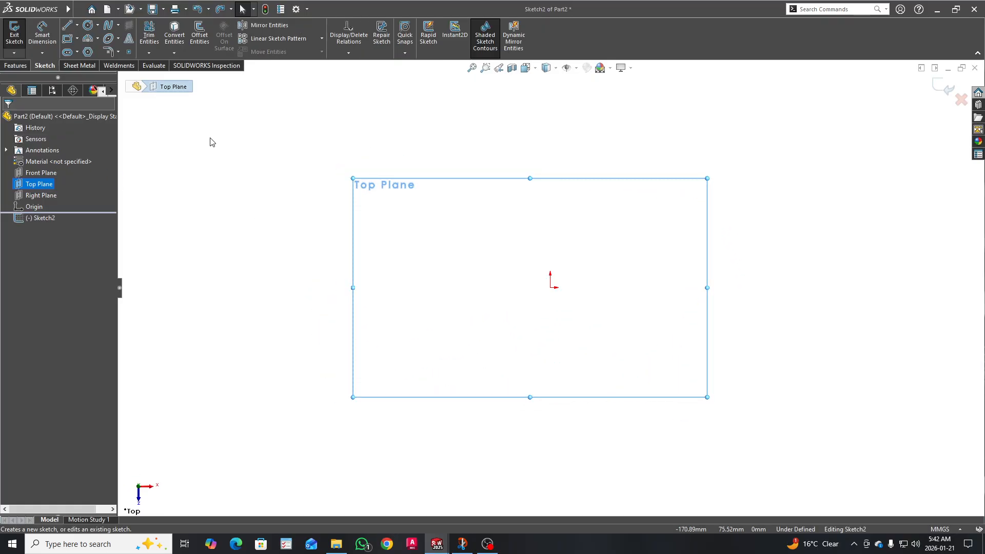
Sketch a circle centred on the origin with a radius of about 72 mm.
click(88, 25)
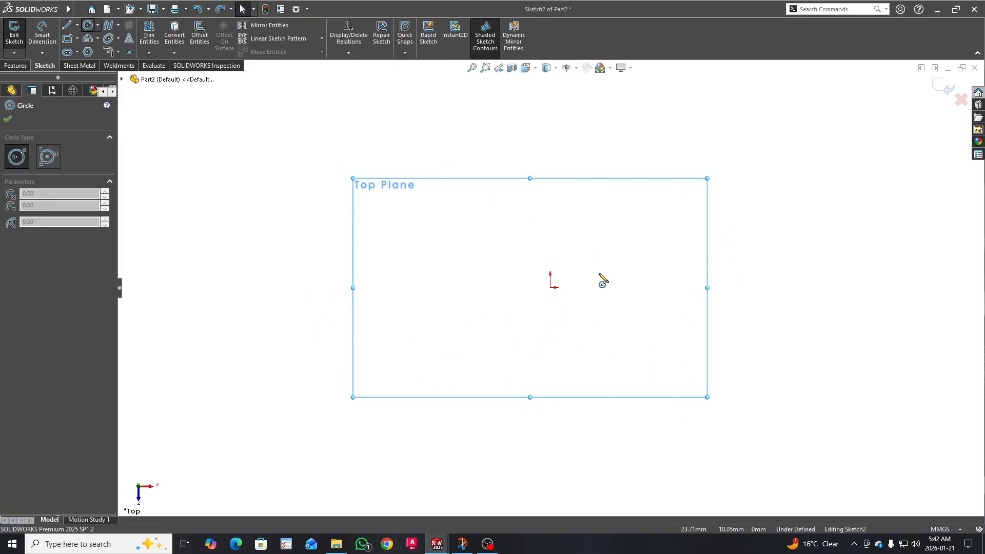
click(552, 287)
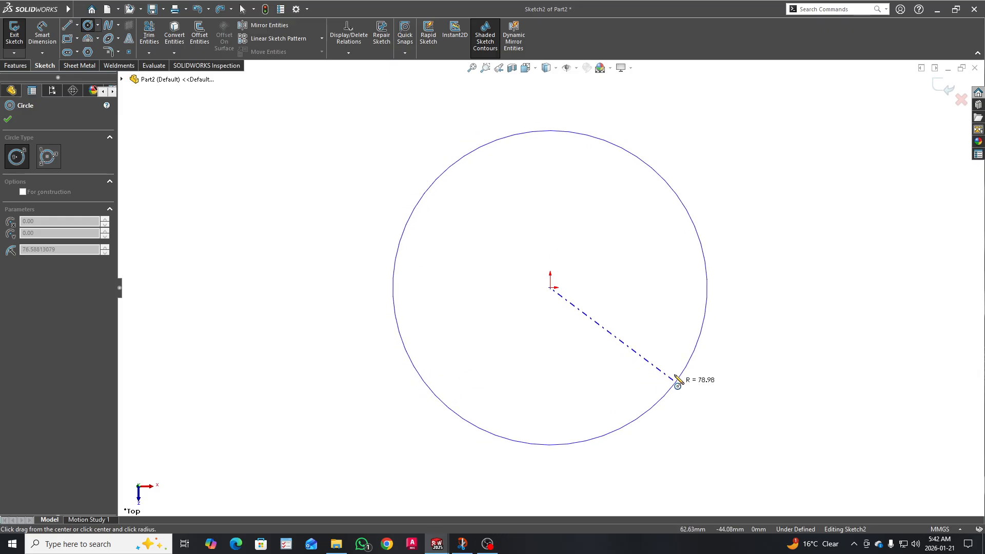
click(675, 368)
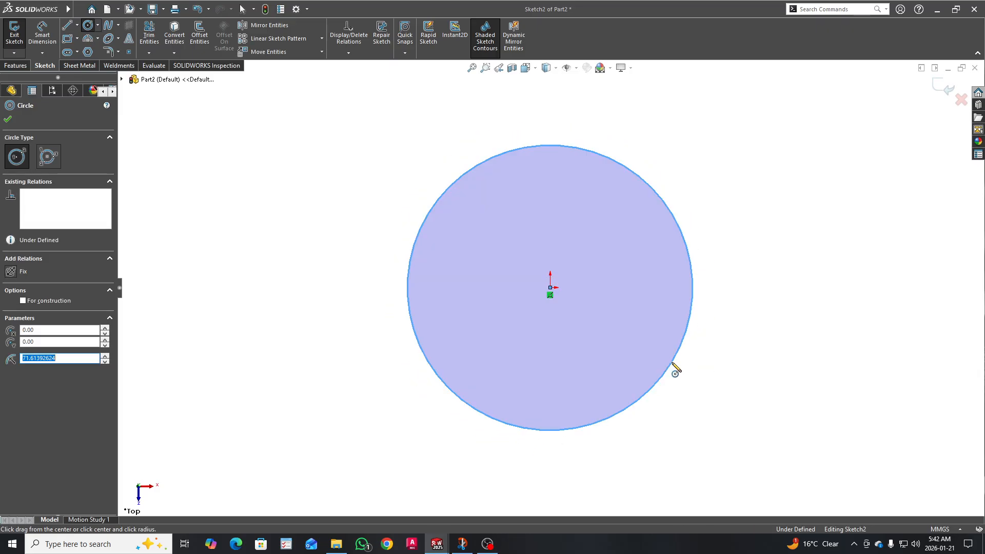
Sketch a corner rectangle from the circle's topmost point towards the lower left, about 136 mm wide and 129 mm high.
click(77, 39)
click(82, 53)
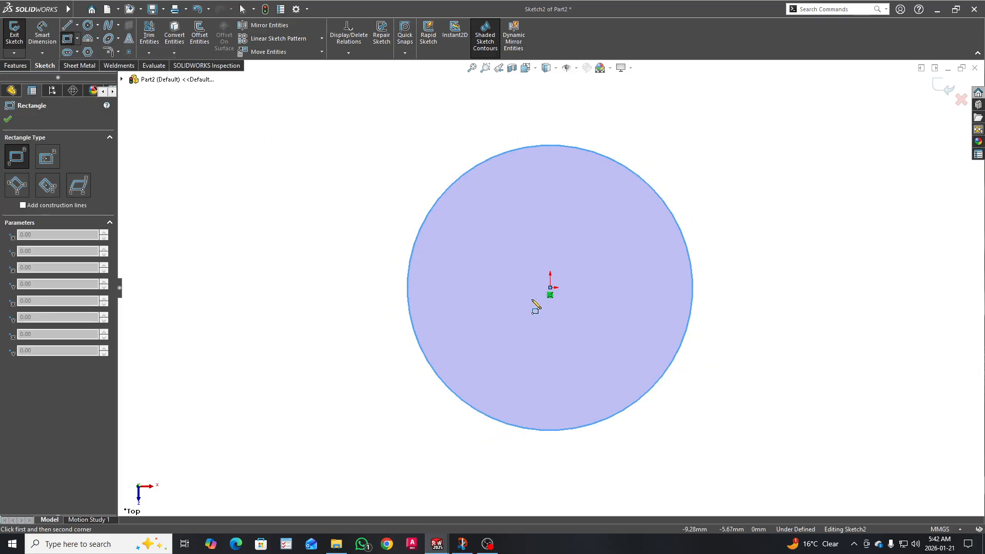
click(551, 153)
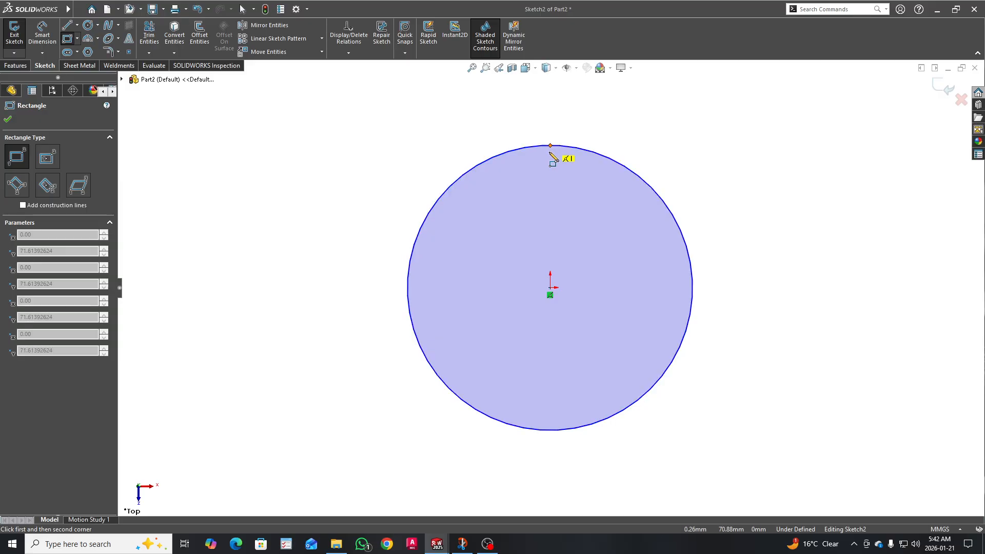
click(279, 401)
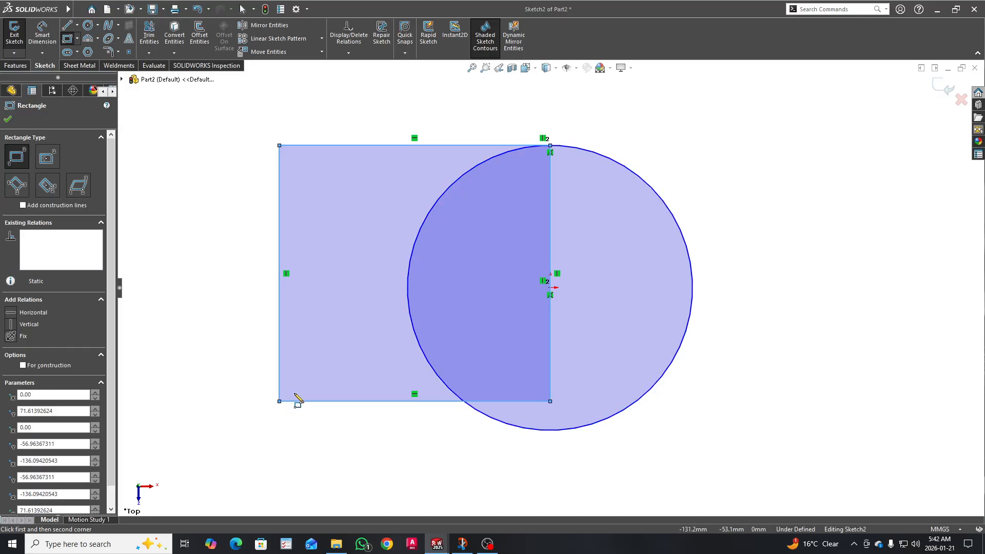
scroll(620, 429, down, 1)
key(Escape)
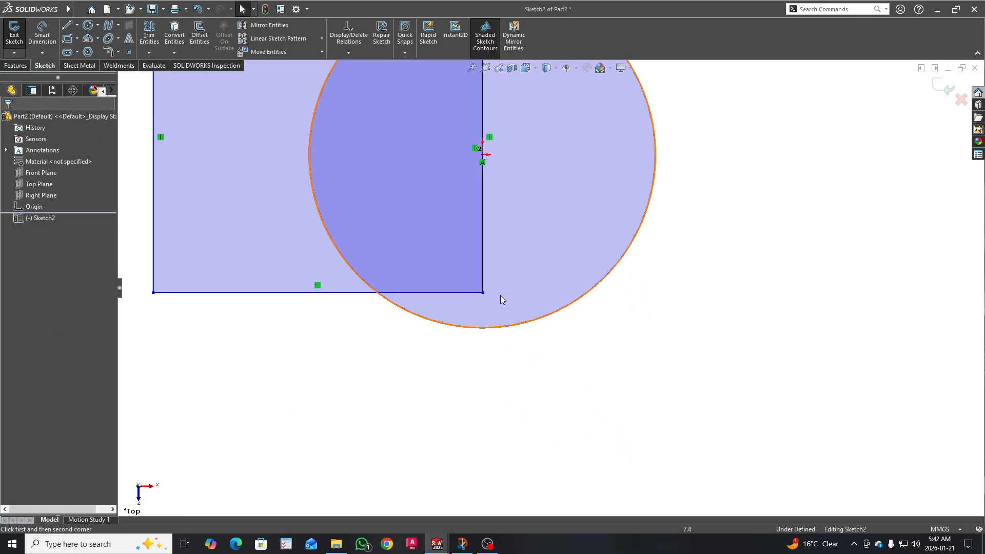
Make the rectangle's lower corner nearest the circle's centreline coincident with the circle.
click(483, 293)
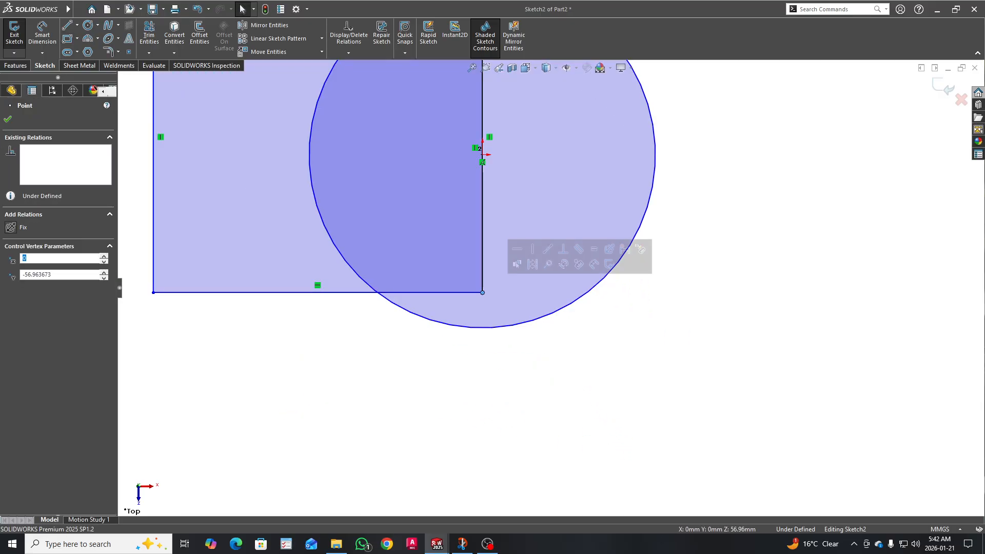
ctrl+click(489, 326)
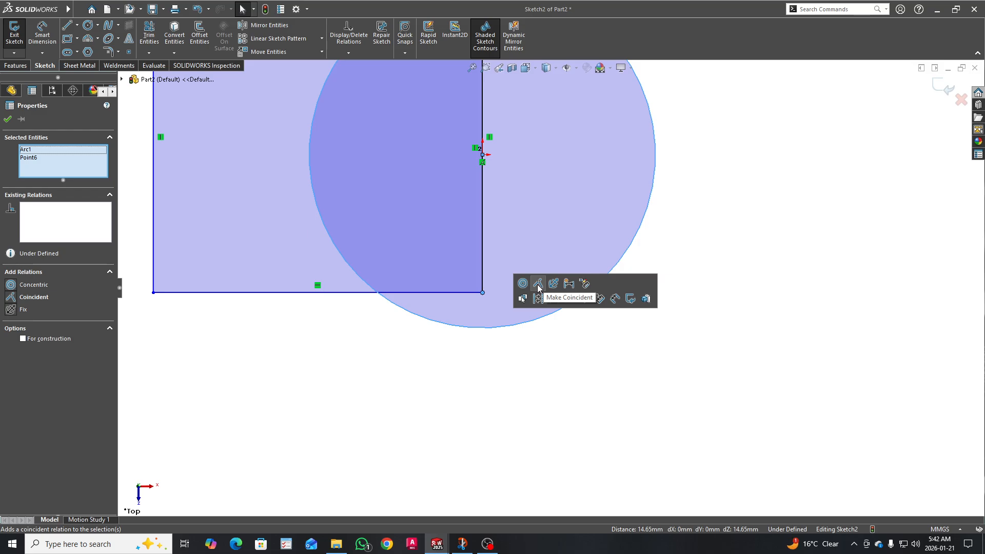
click(538, 285)
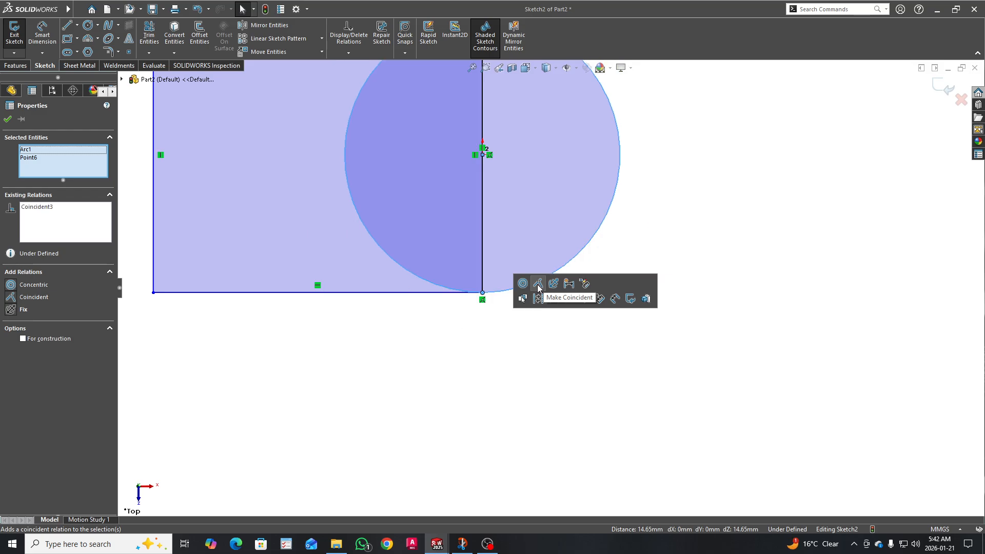
click(514, 338)
Dimension the circle's diameter as 40 mm.
scroll(497, 264, down, 1)
scroll(497, 263, up, 1)
scroll(496, 263, up, 2)
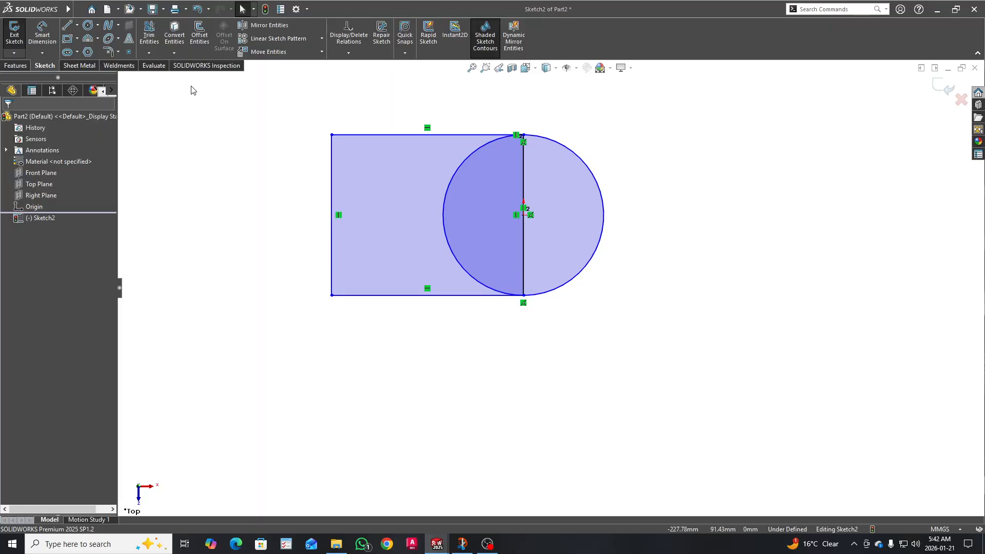
click(42, 35)
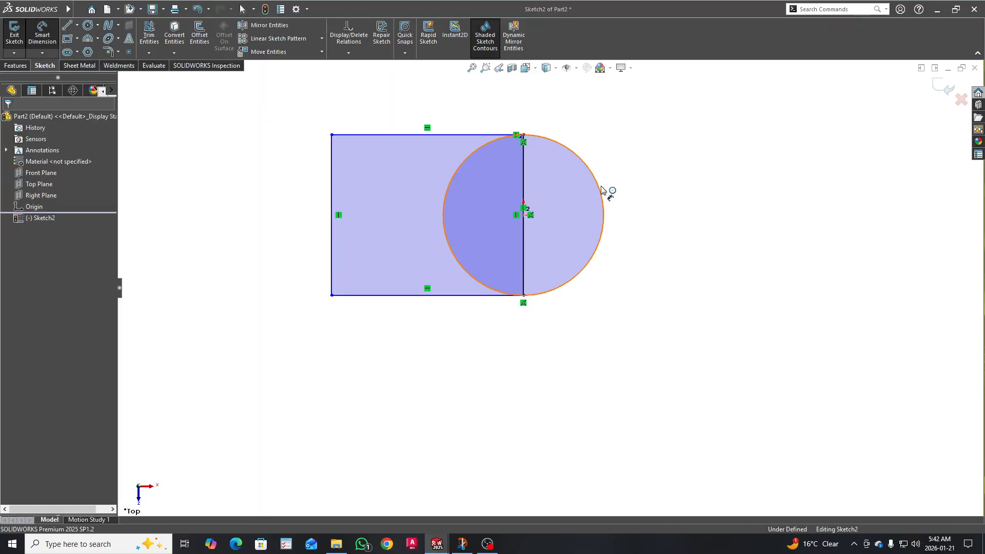
click(605, 192)
click(695, 145)
text(40)
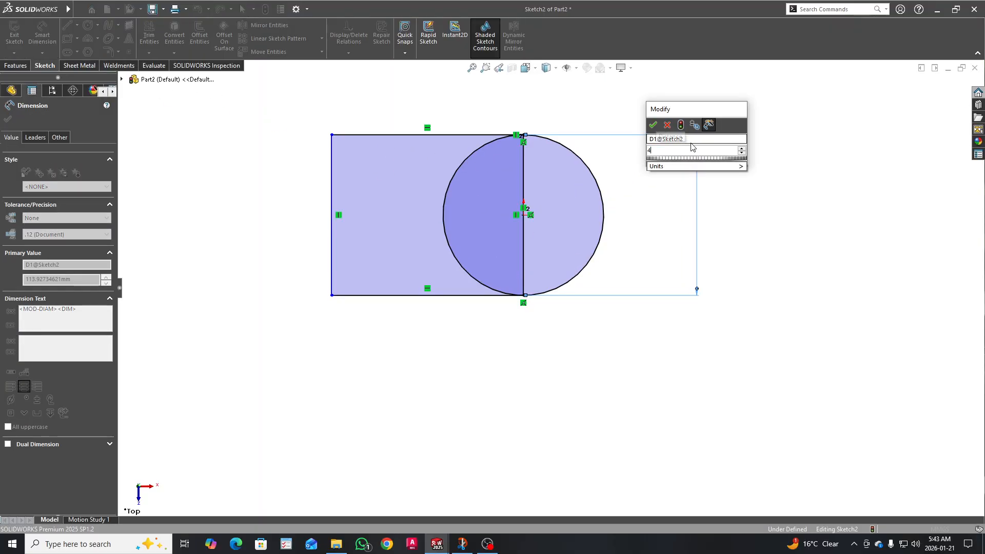
key(Return)
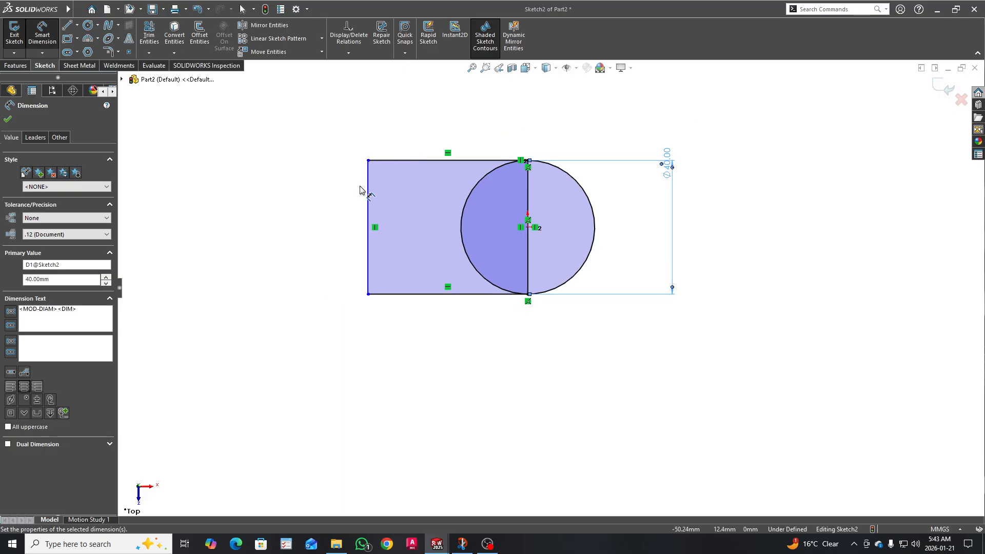
Dimension the distance between the rectangle's two vertical sides as 40 mm.
click(369, 187)
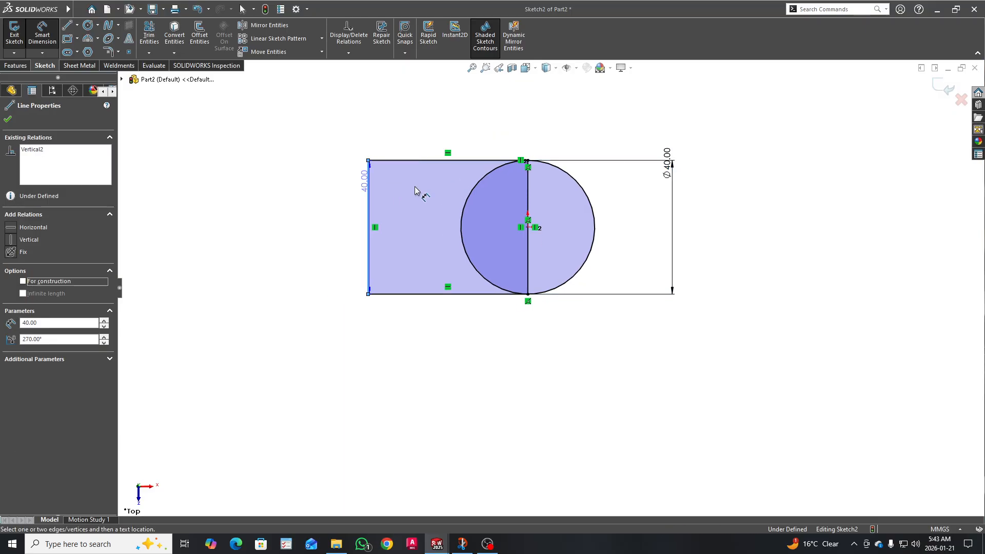
click(529, 209)
click(453, 353)
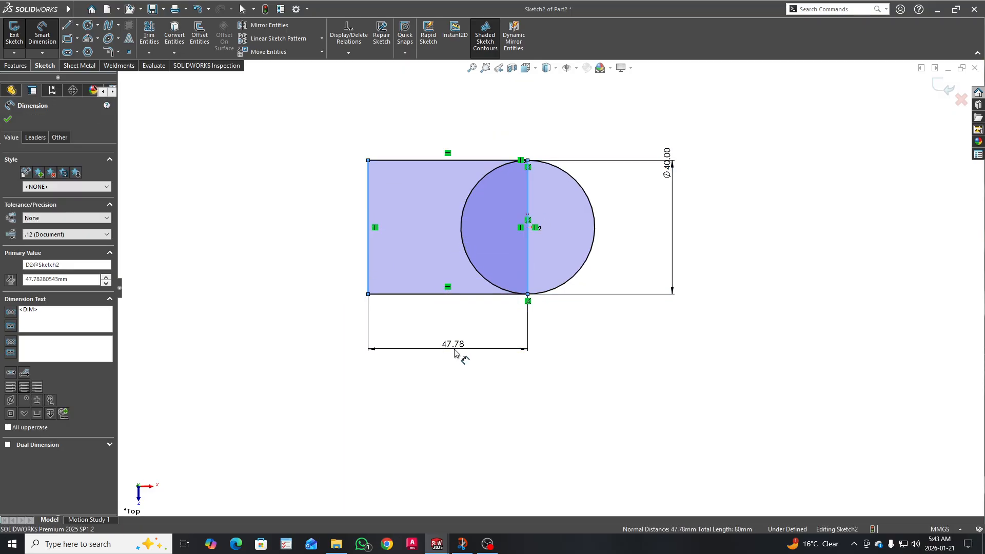
text(40)
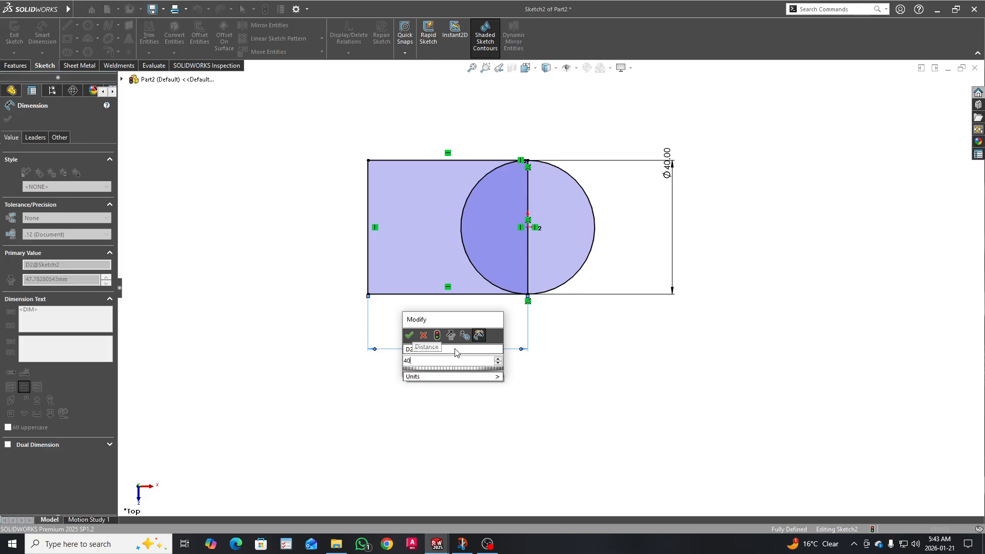
key(Return)
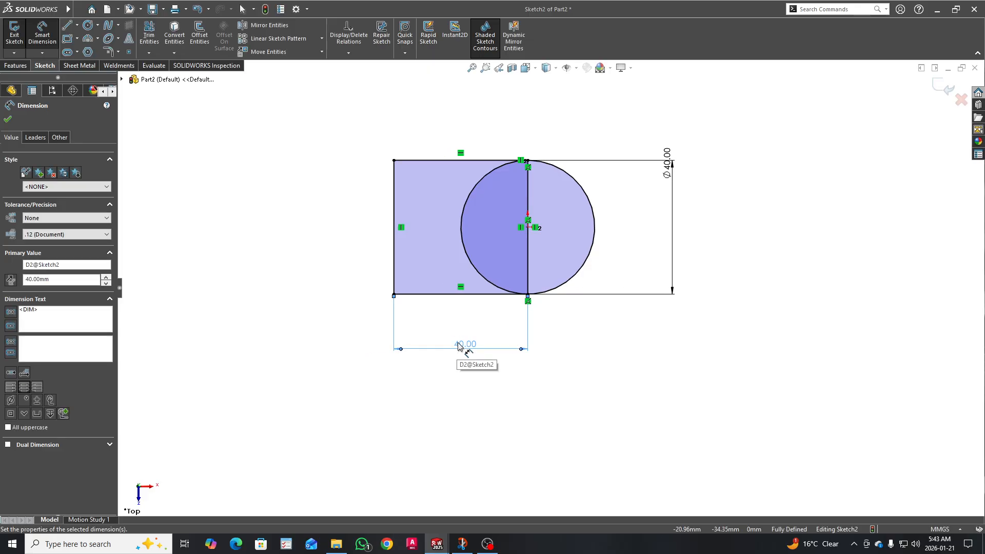
scroll(496, 250, up, 1)
scroll(496, 250, down, 1)
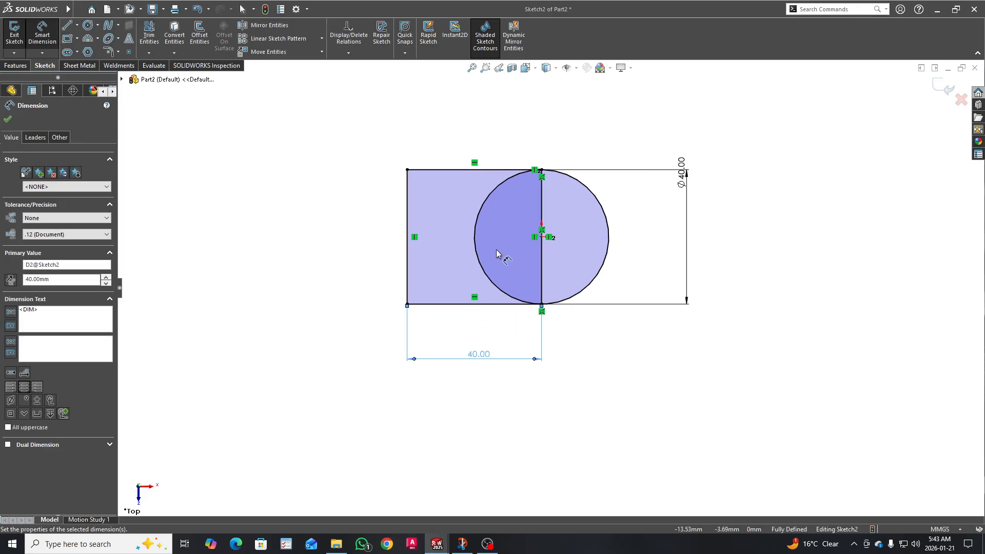
key(Escape)
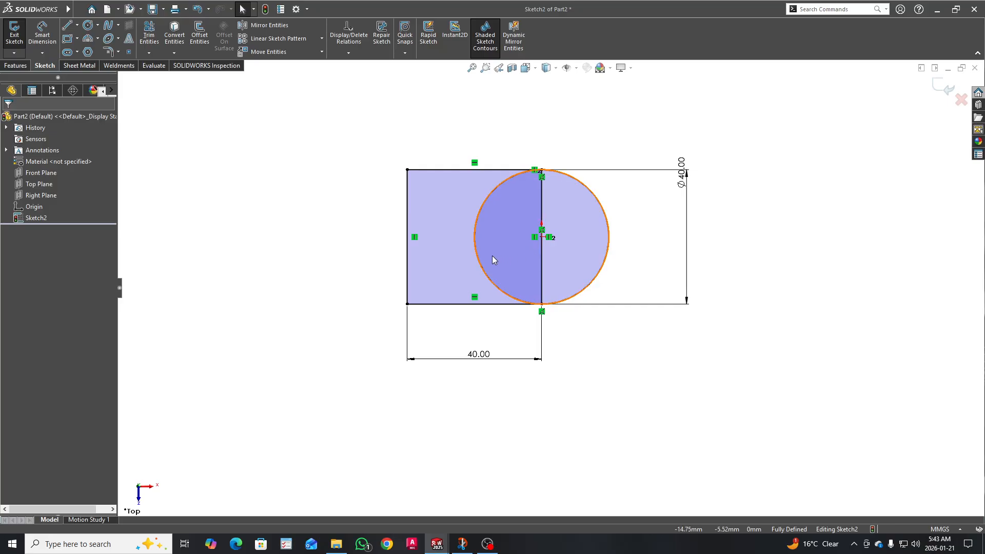
Convert the vertical line through the circle to construction geometry and trim the half circle inside the rectangle, keeping it as construction geometry.
click(543, 258)
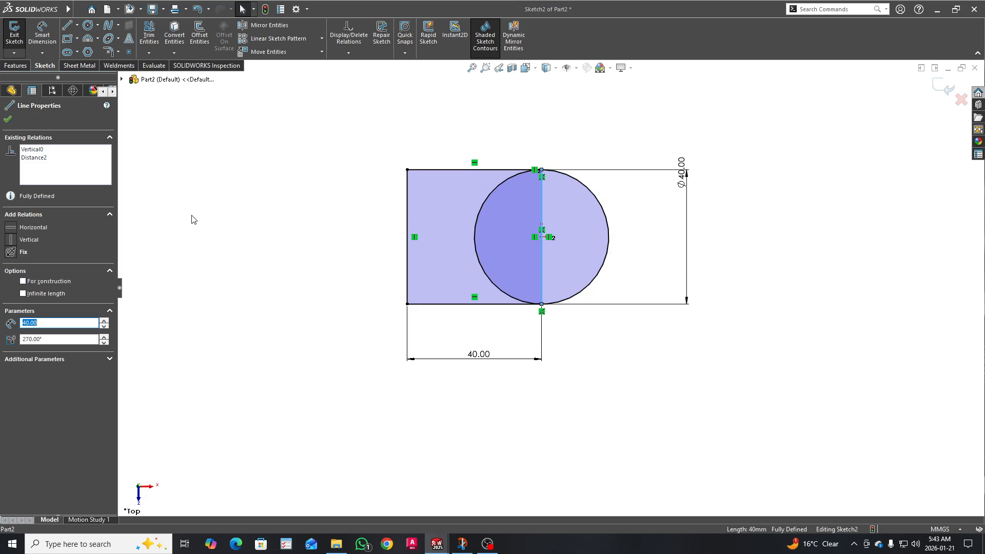
click(23, 281)
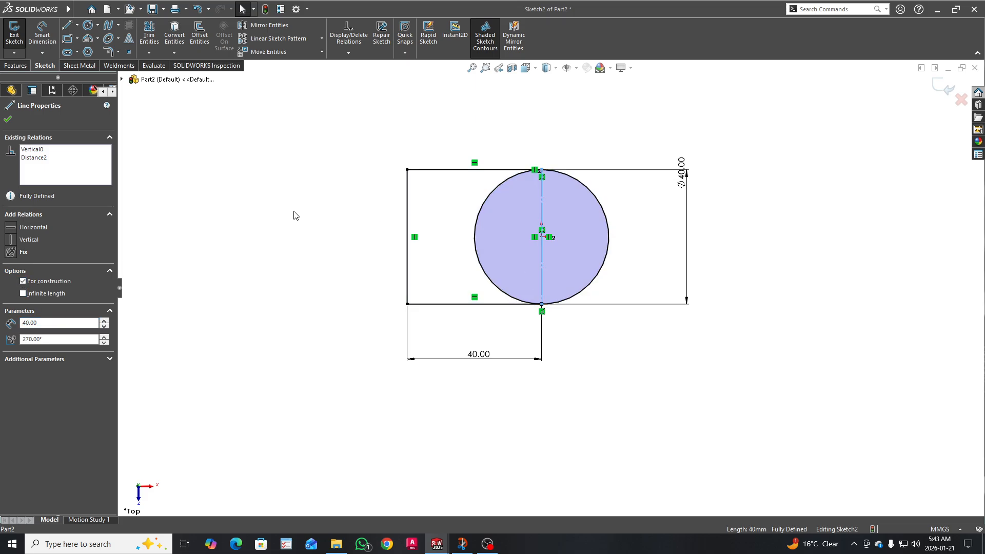
click(149, 35)
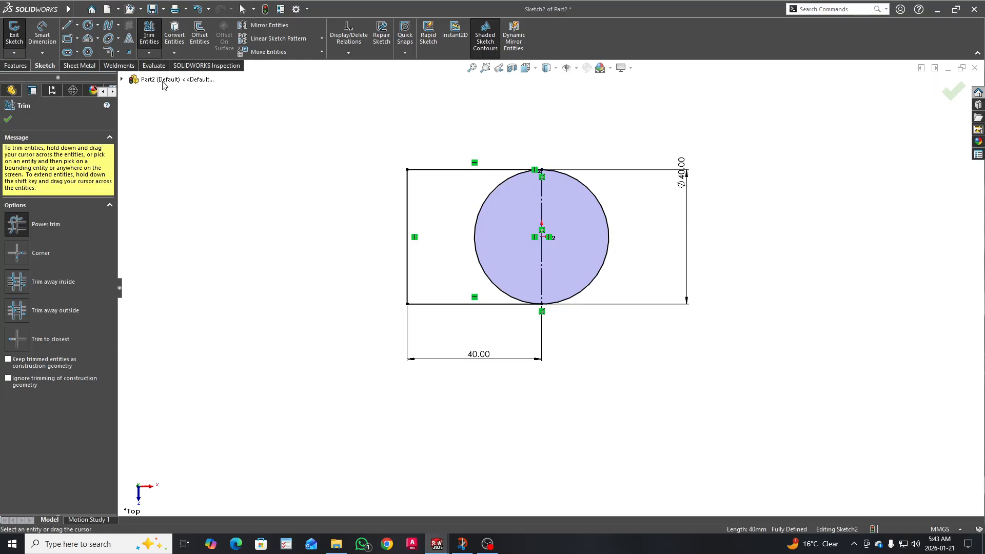
click(9, 359)
drag(509, 237, 447, 236)
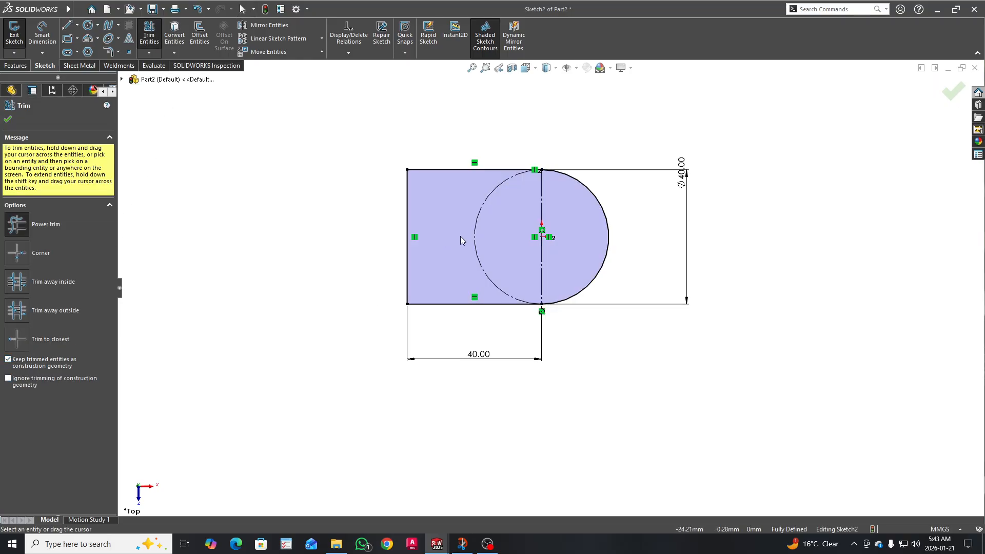
click(7, 119)
Extrude the rounded base profile upward as a blind boss 10 mm thick.
click(15, 65)
click(15, 51)
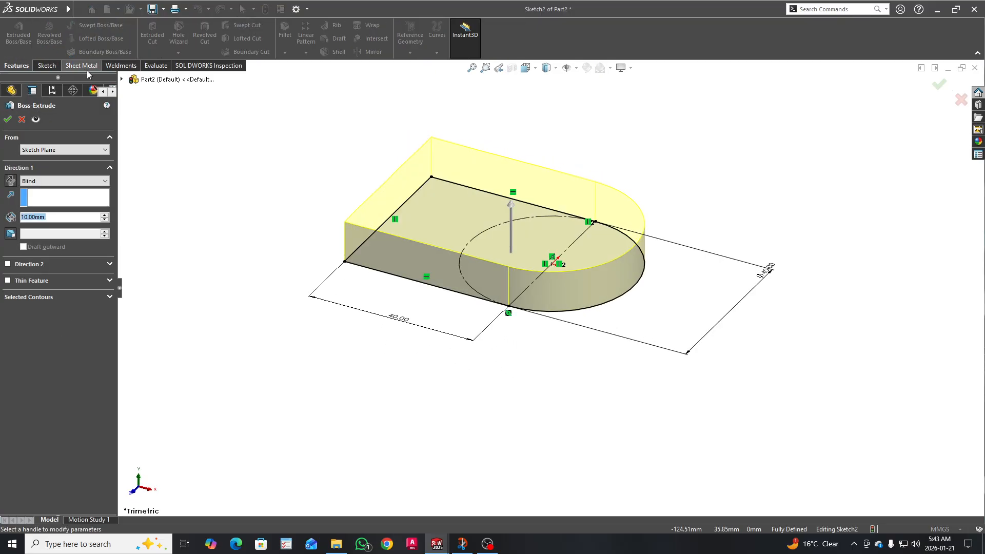
click(8, 119)
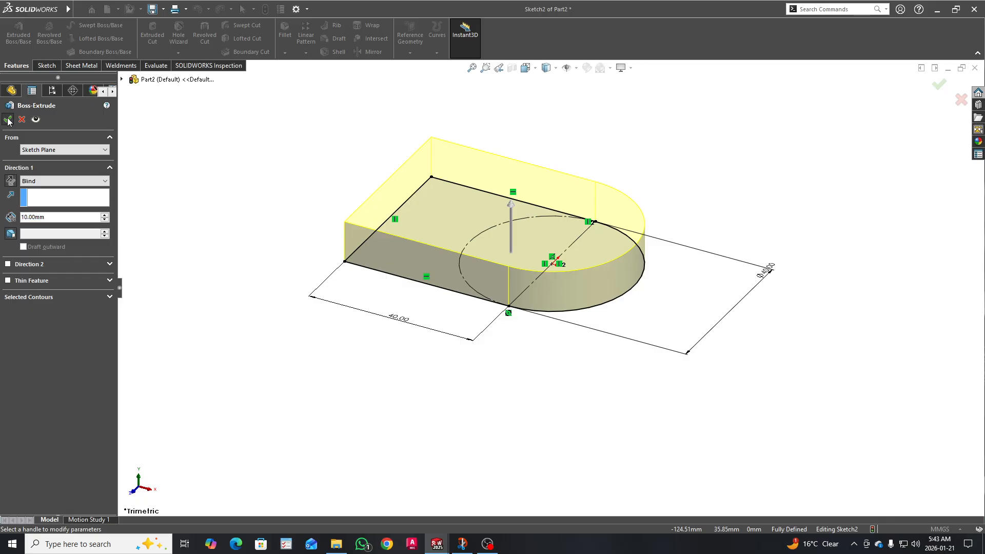
click(205, 197)
Reopen the base extrusion's sketch and draw a circle about 25 mm in diameter centred on the origin.
middle_drag(282, 206, 321, 186)
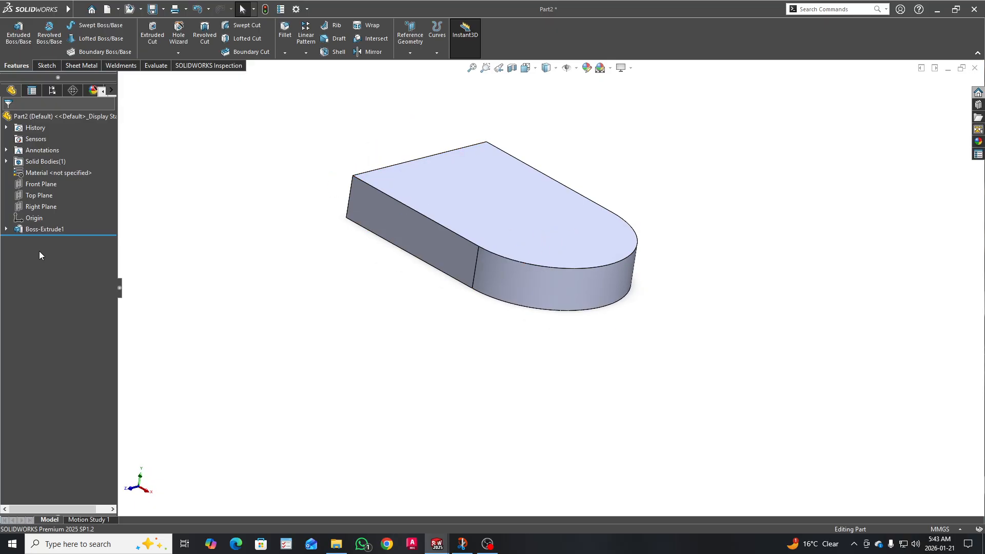
click(5, 231)
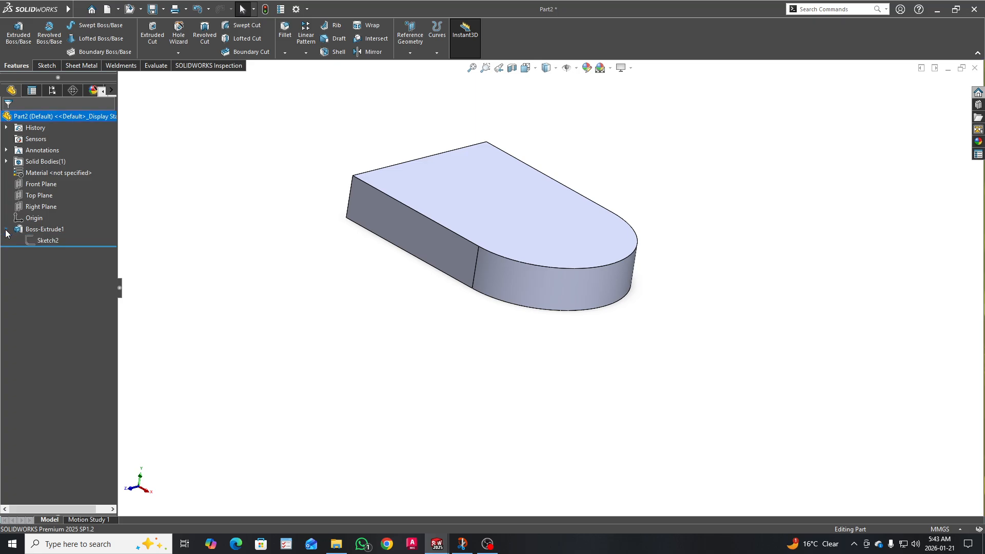
click(43, 240)
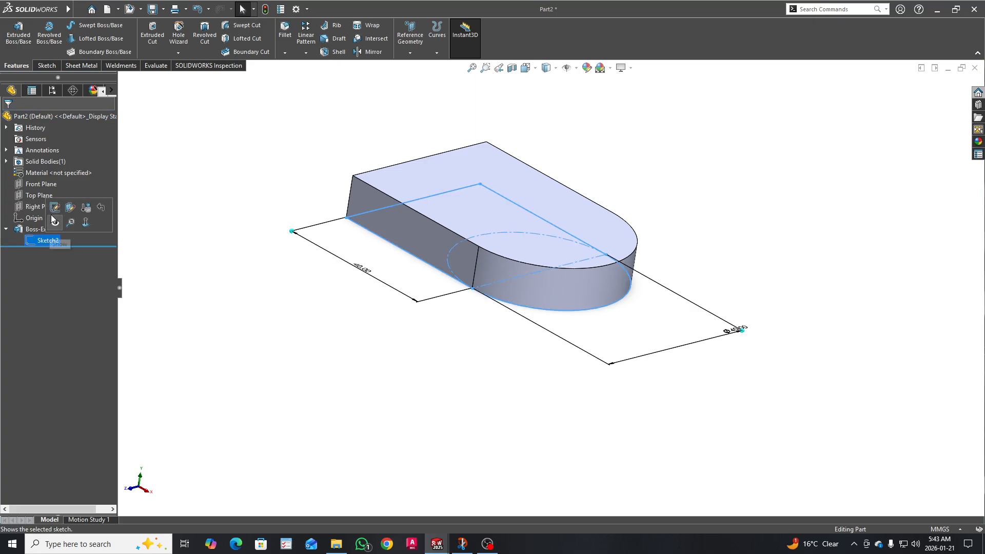
click(55, 208)
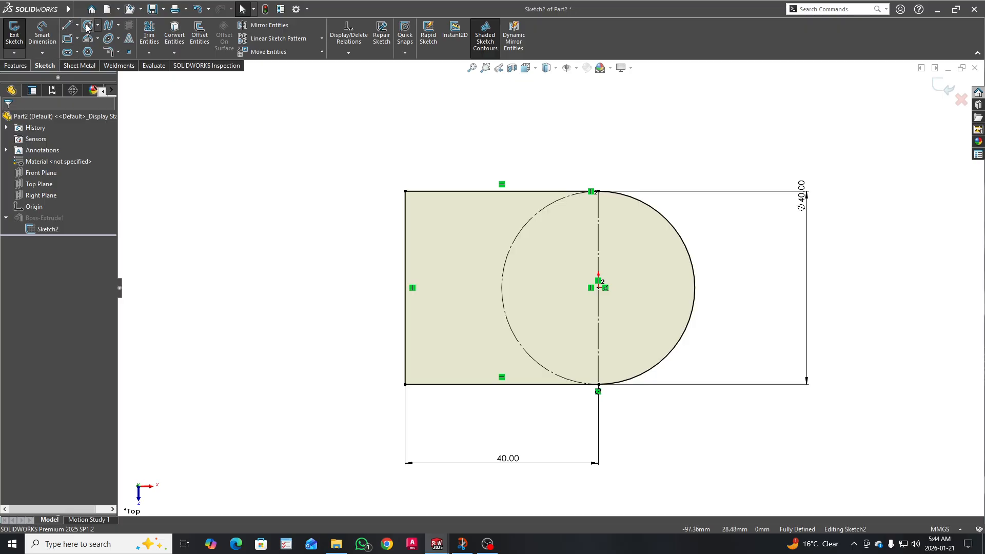
click(88, 24)
click(599, 287)
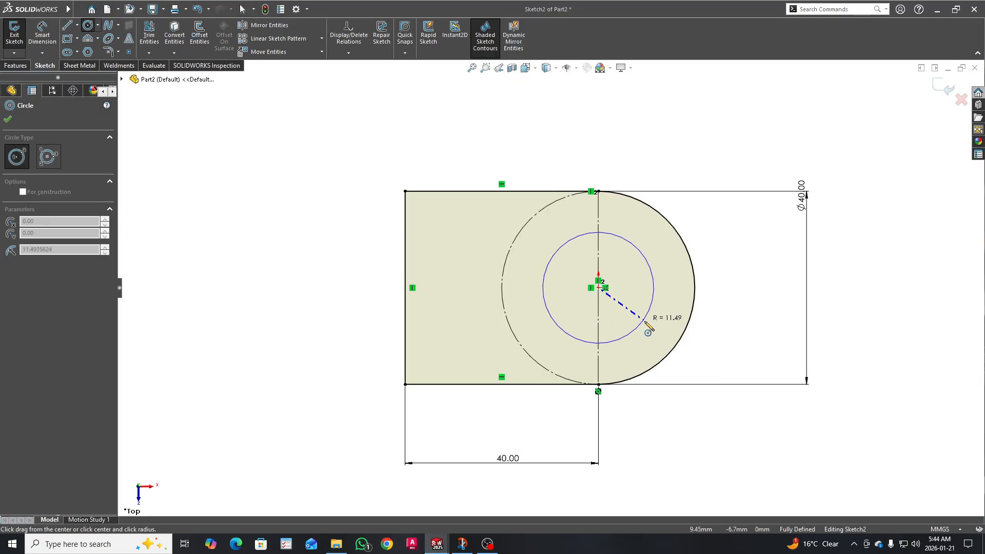
click(646, 322)
Dimension the inner circle's diameter as 20 mm and exit the sketch to cut the hole through the base.
right_drag(726, 324, 721, 280)
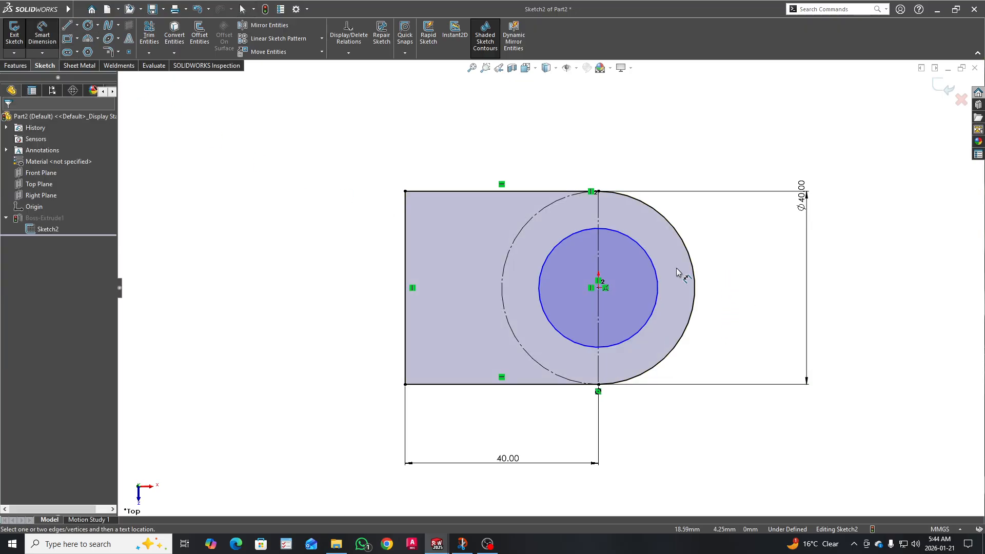
click(654, 264)
click(739, 237)
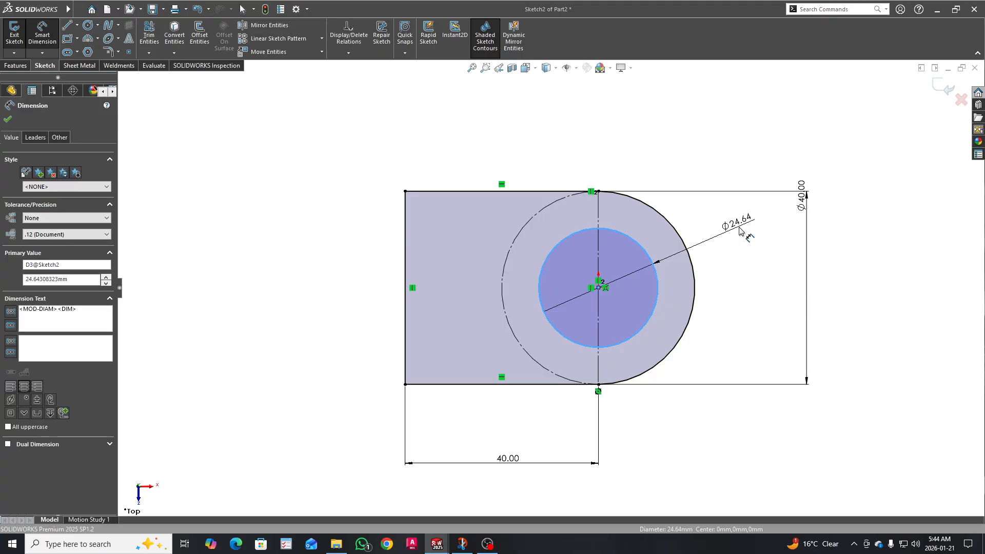
text(20)
key(Return)
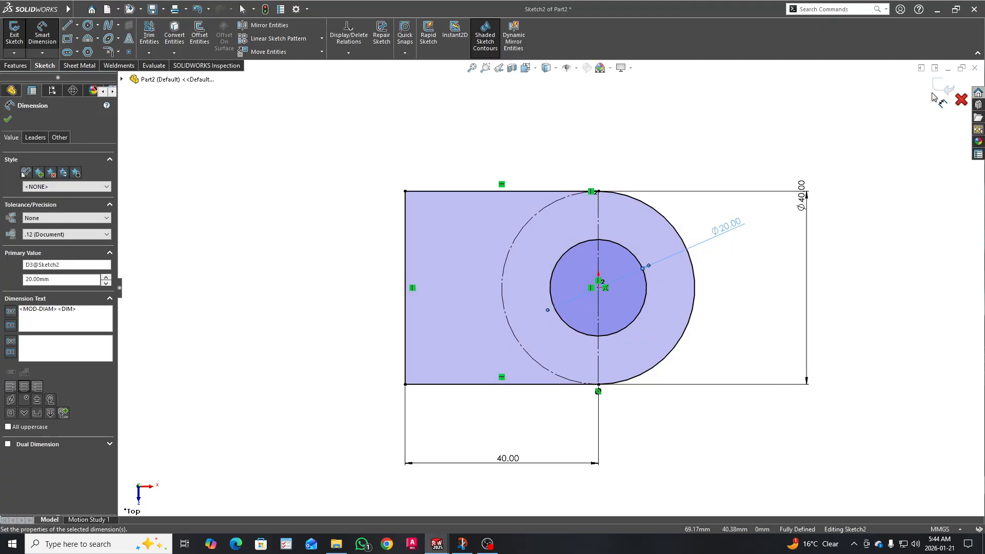
click(937, 91)
Start a sketch on the base's flat end face and draw a vertical line about 27 mm long up from its lower corner.
mouse_move(813, 385)
middle_down()
mouse_move(809, 255)
mouse_move(772, 279)
mouse_move(783, 270)
mouse_move(767, 271)
middle_up()
click(477, 244)
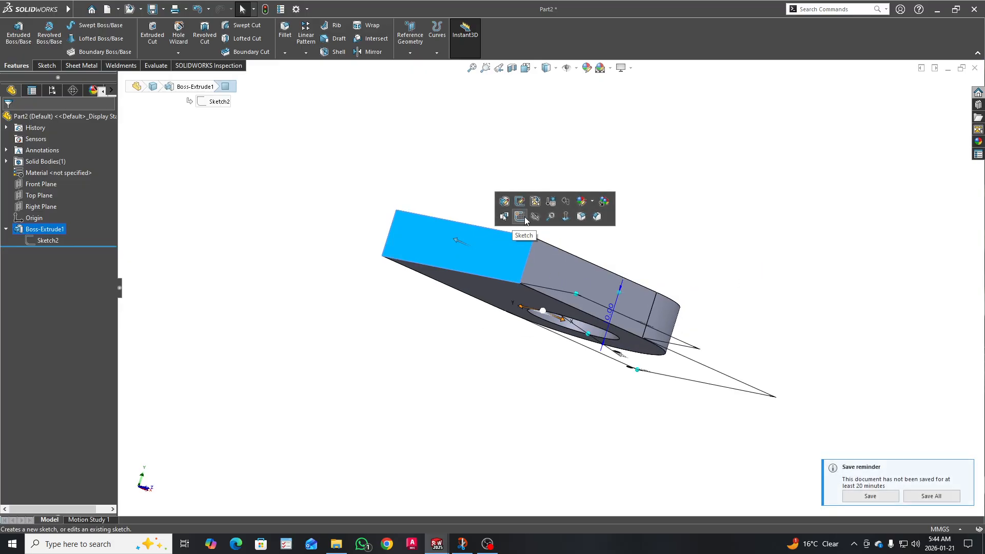
click(524, 216)
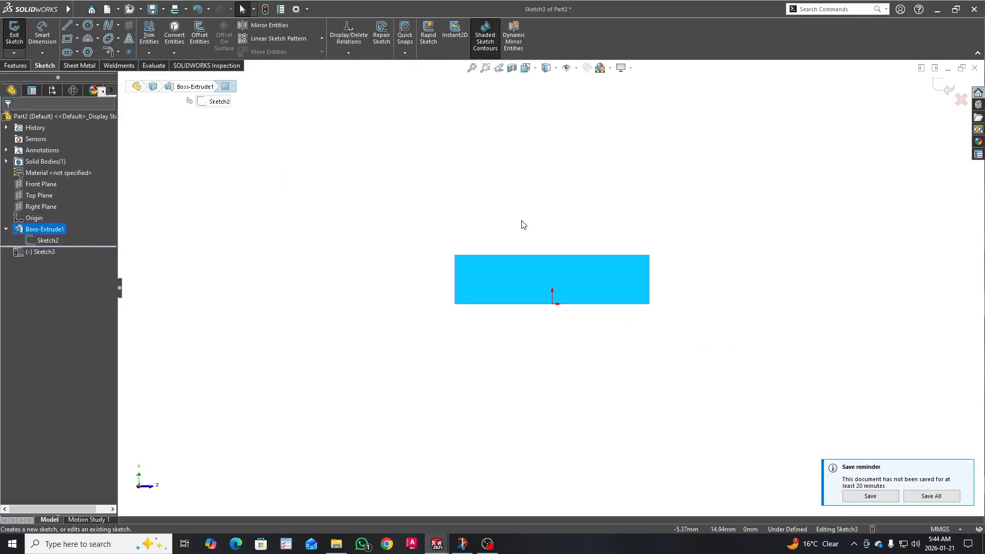
click(64, 29)
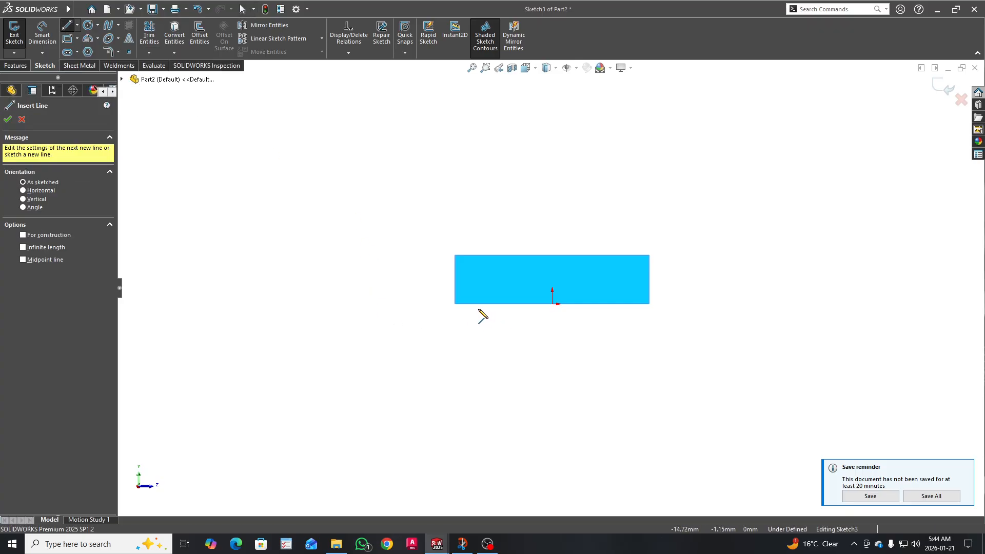
click(455, 304)
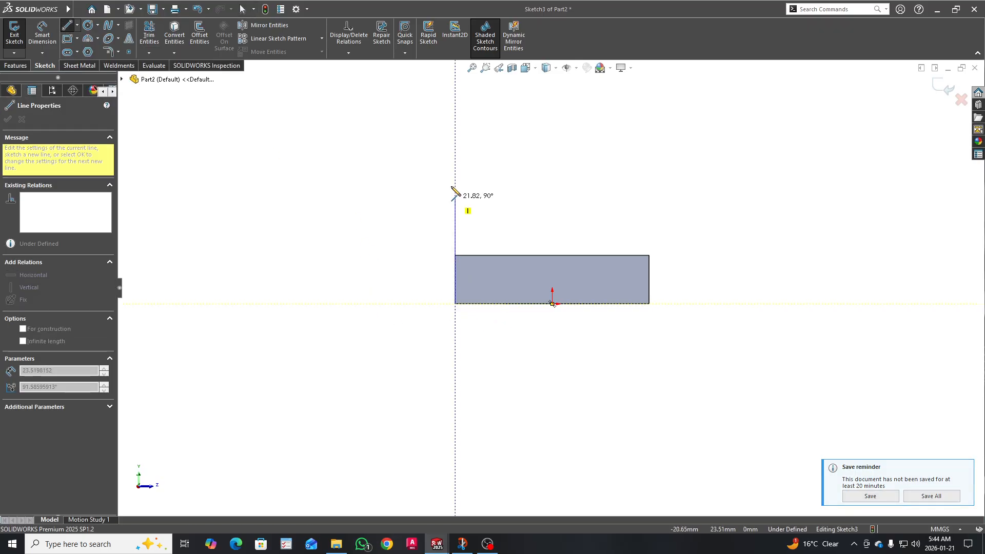
click(455, 174)
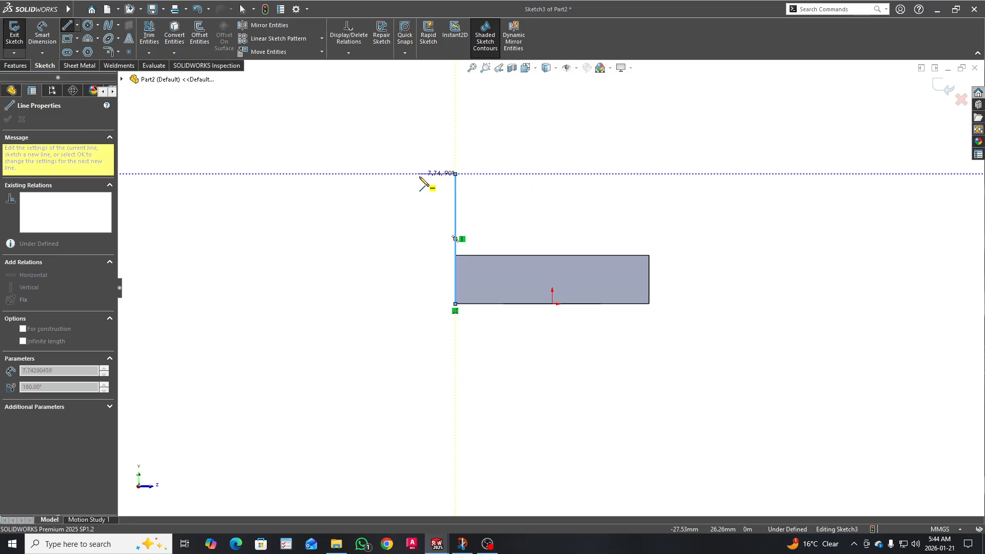
scroll(470, 199, up, 1)
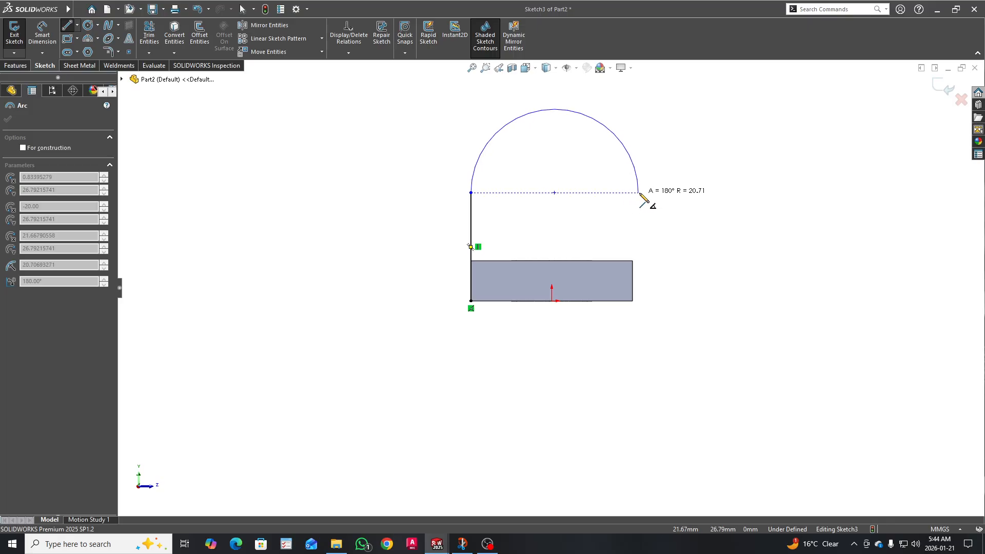
click(631, 193)
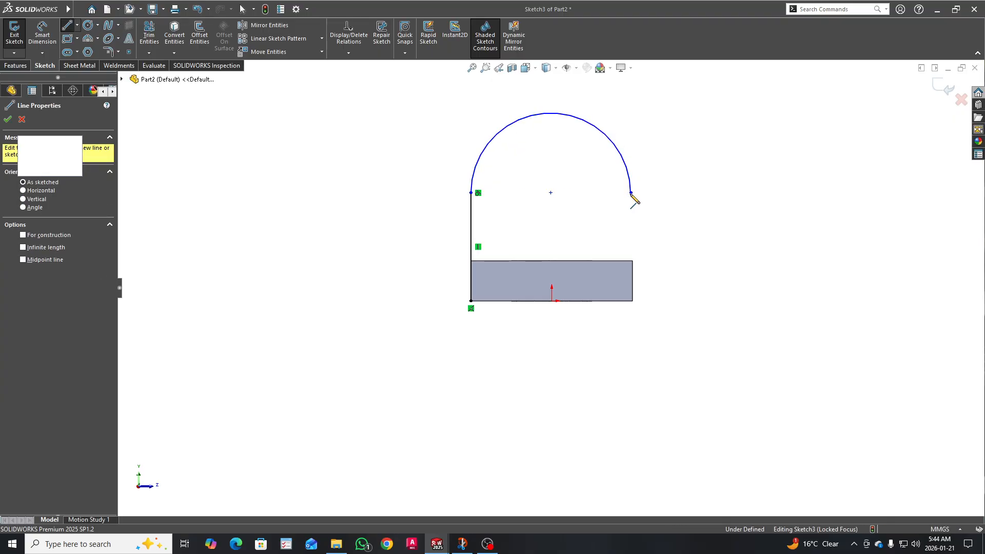
click(633, 261)
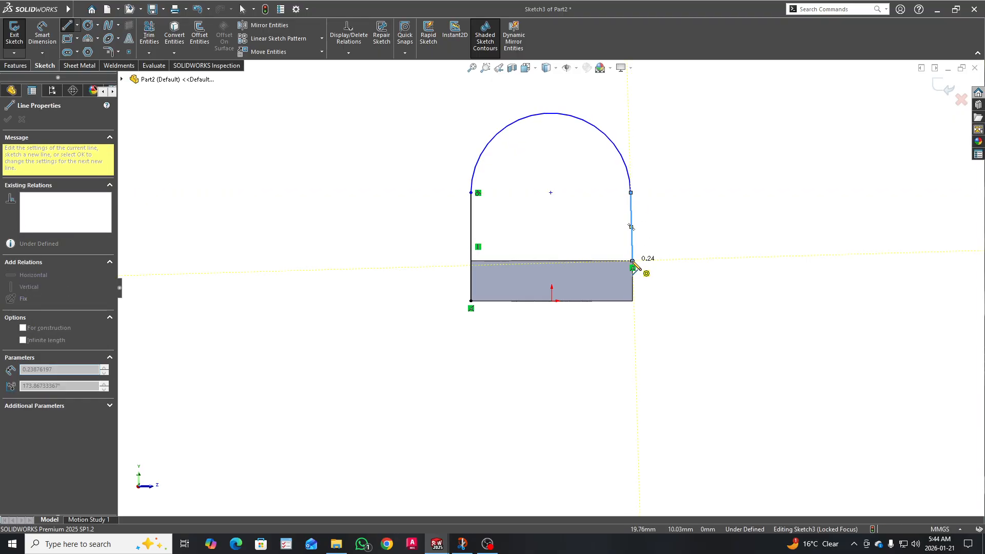
key(Escape)
click(633, 248)
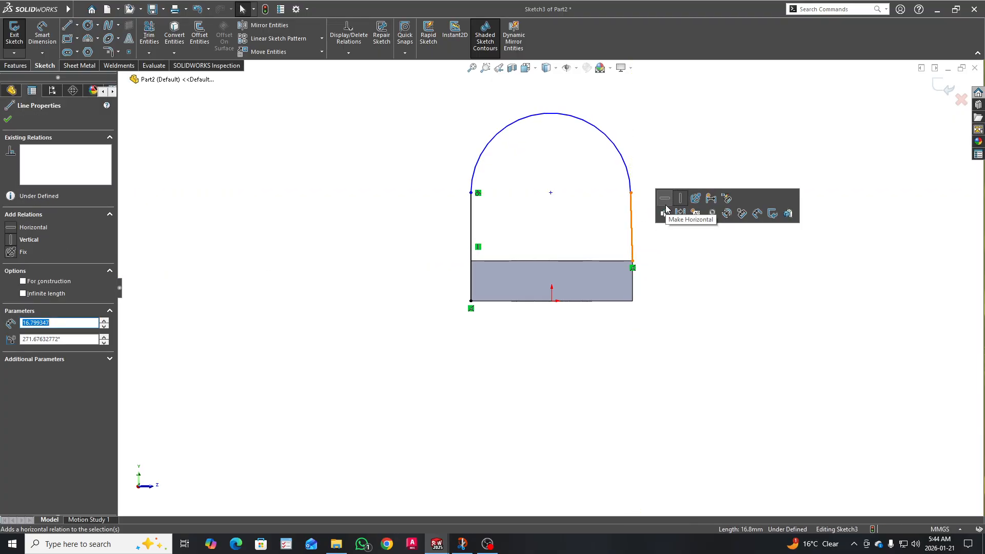
click(663, 153)
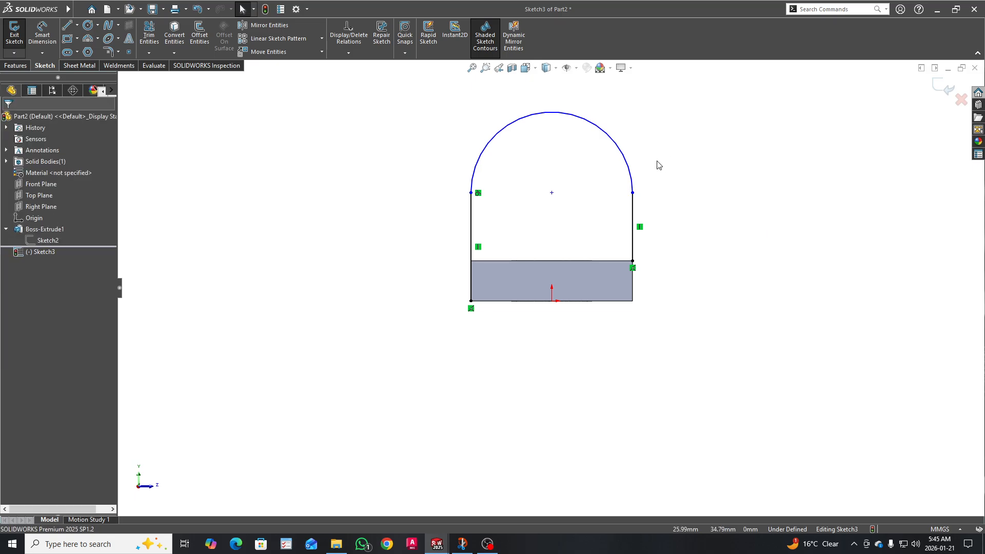
key(ctrl+z)
key(ctrl+z)
key(ctrl+z)
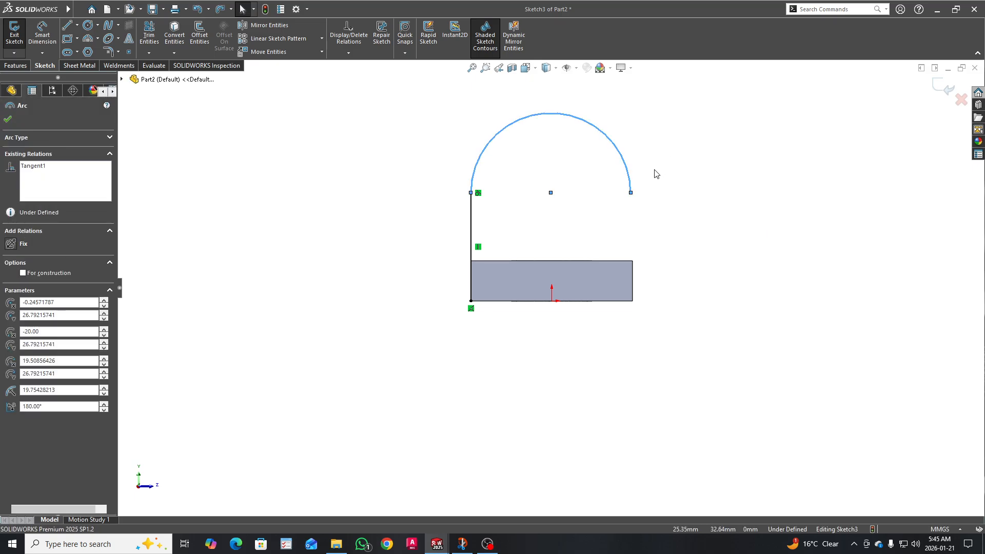
click(346, 143)
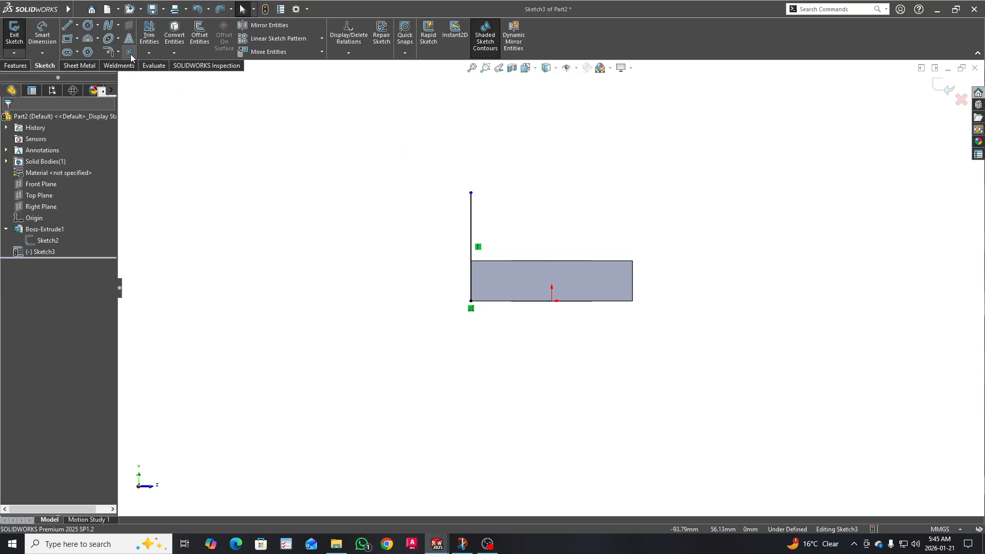
Draw a three-point arc of about 22 mm radius from the vertical line's upper end across the width of the base.
click(89, 40)
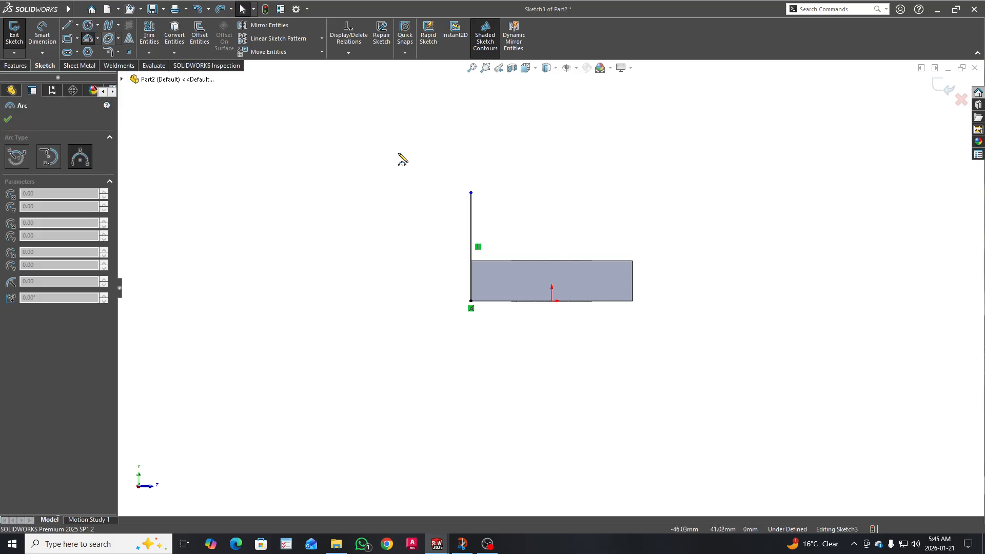
click(471, 193)
click(632, 194)
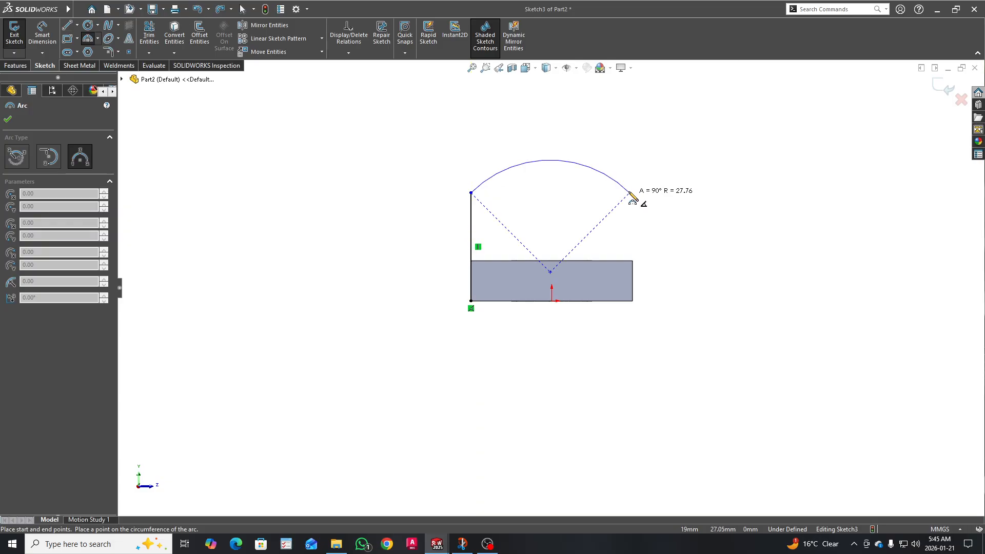
click(555, 144)
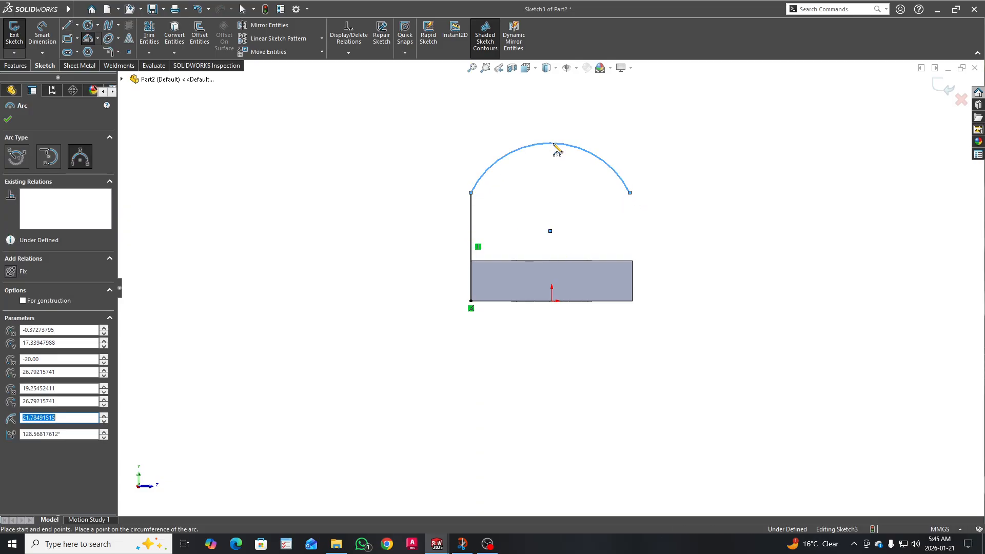
key(Escape)
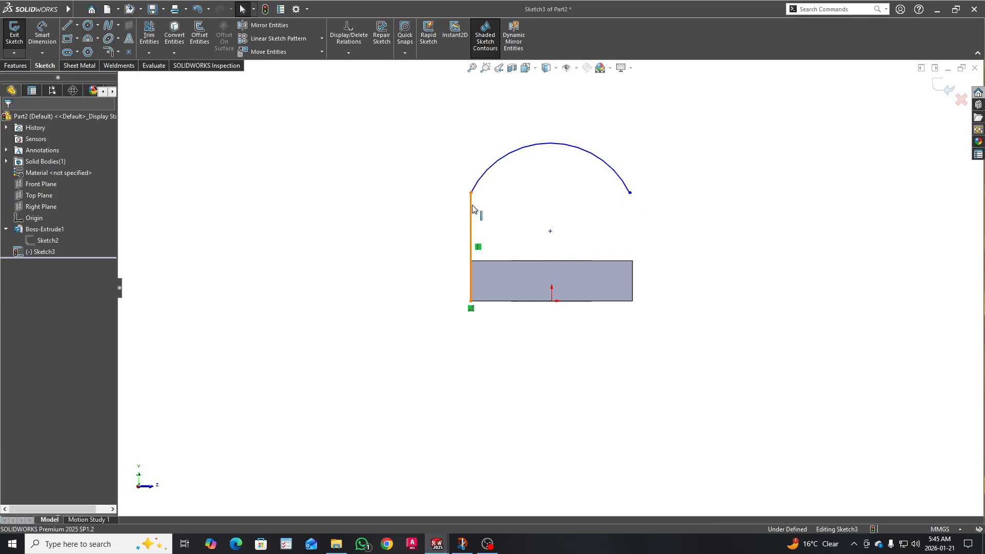
Make the arc tangent to the vertical line.
click(473, 207)
ctrl+click(509, 155)
click(511, 137)
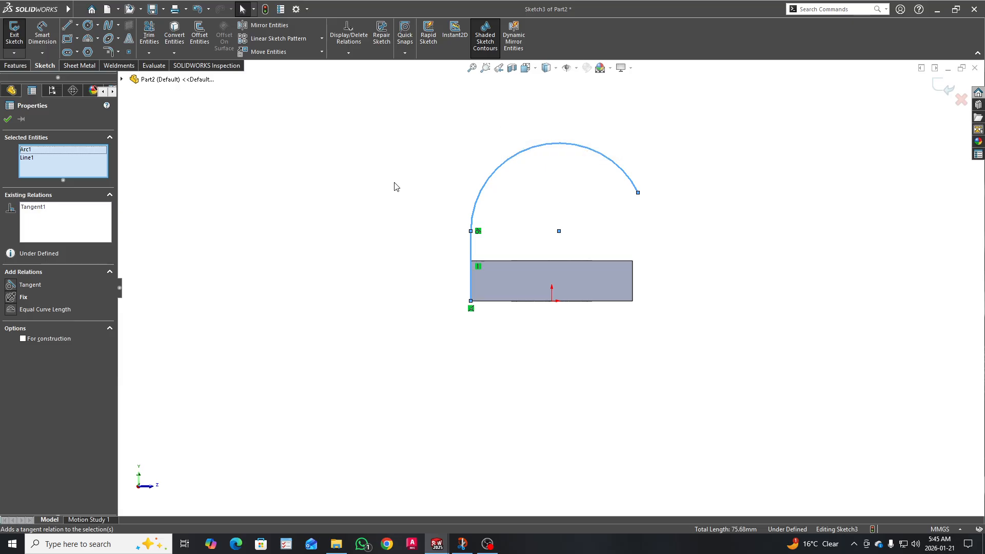
click(693, 198)
Draw a line from the arc's free end to the face's opposite lower corner and make it vertical.
key(l)
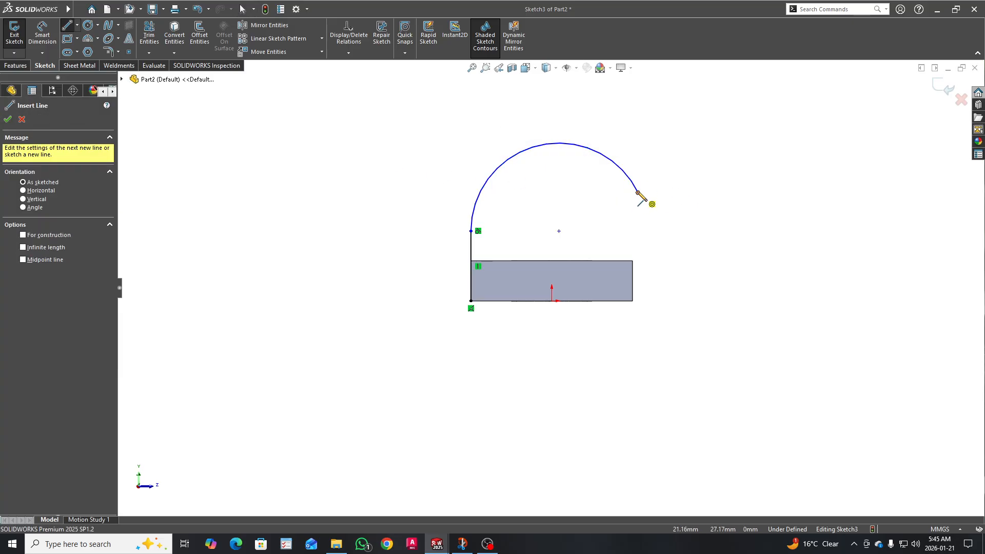
click(638, 193)
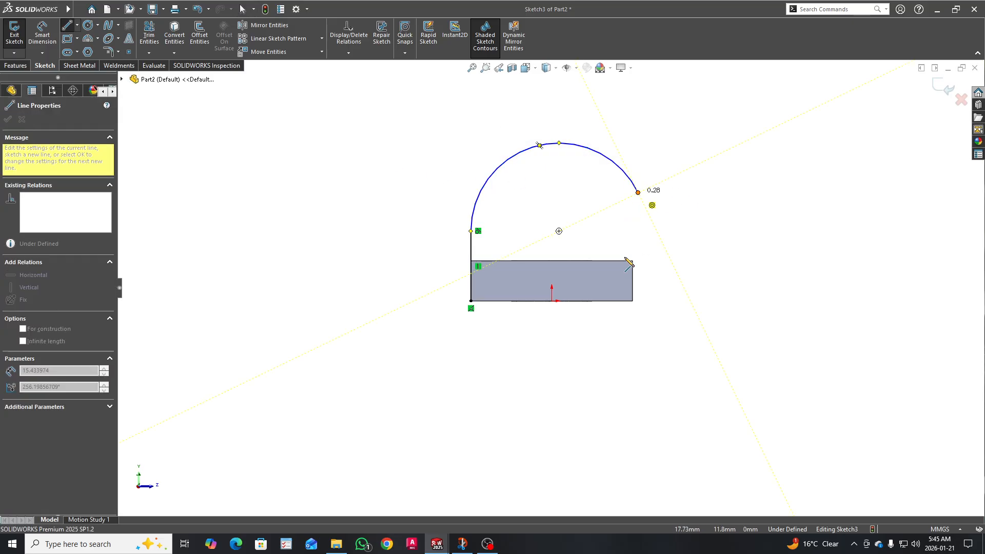
click(633, 301)
key(Escape)
click(635, 247)
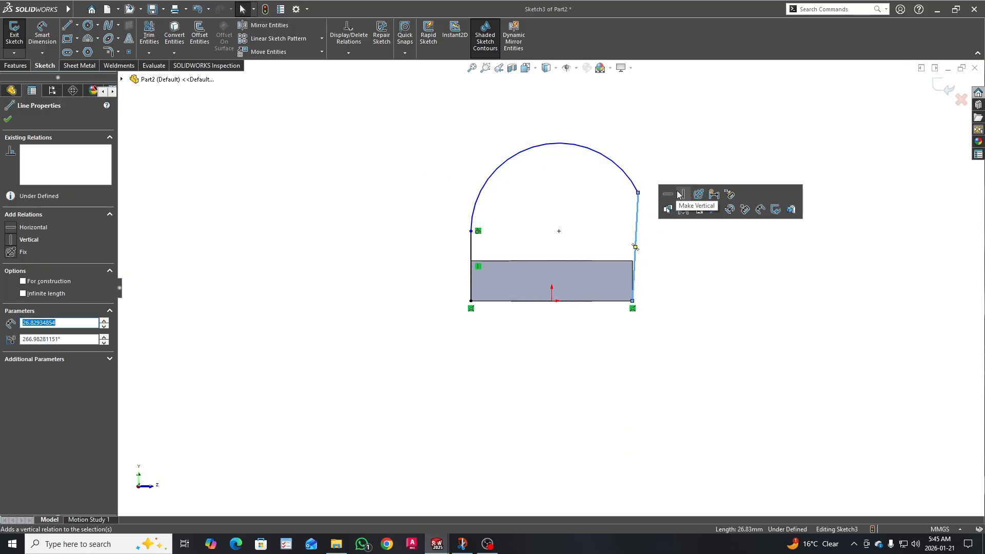
click(680, 194)
key(Escape)
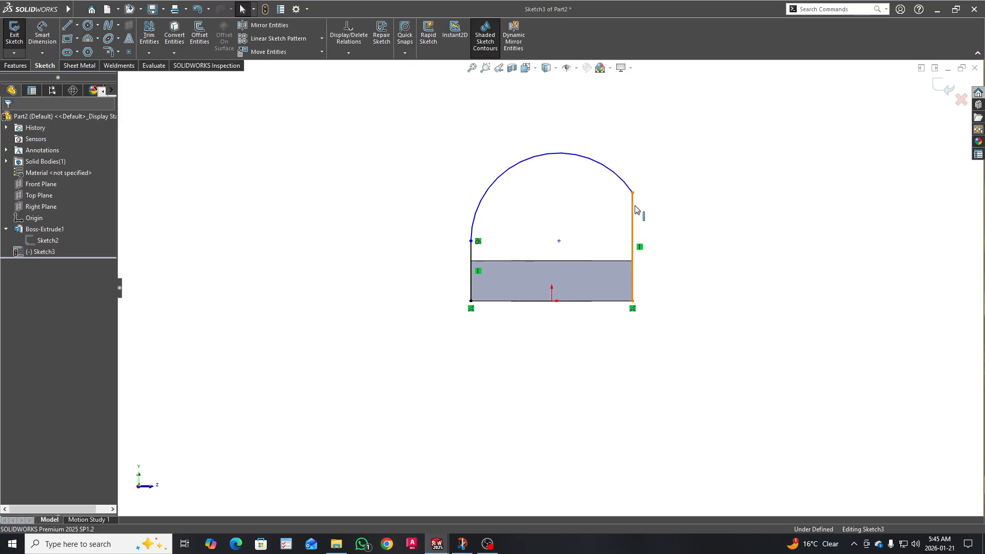
Make the arc tangent to the second vertical line.
click(636, 208)
ctrl+click(633, 189)
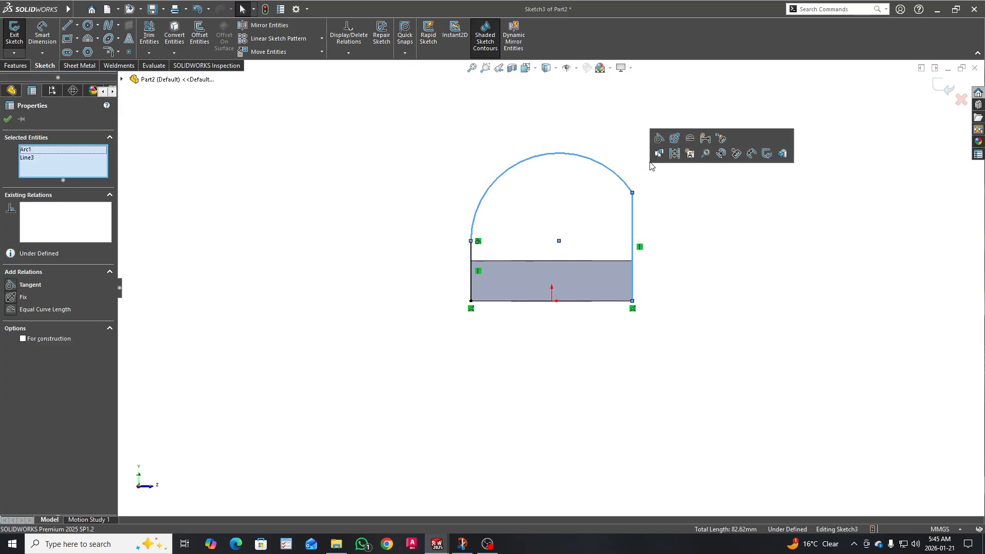
click(659, 138)
key(Escape)
right_drag(704, 290, 694, 250)
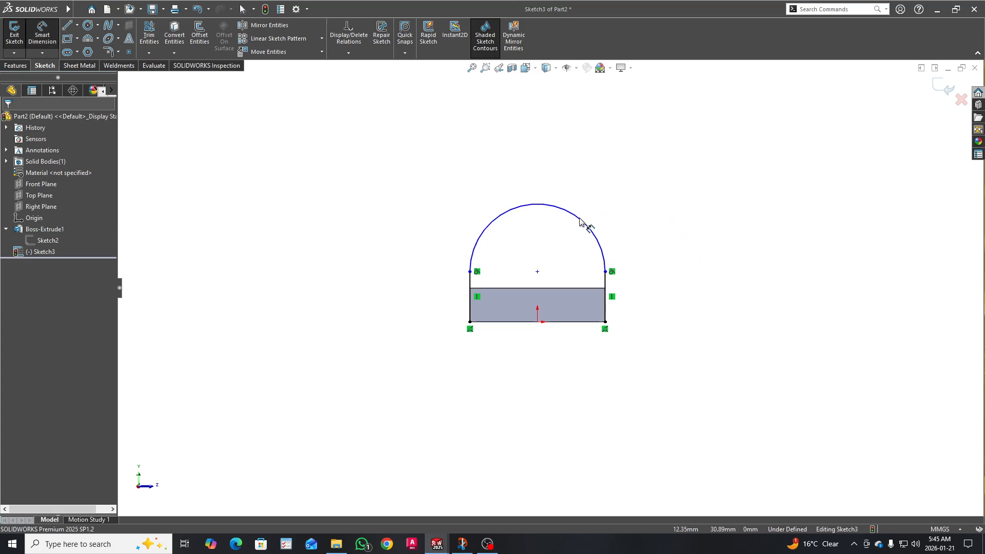
click(588, 219)
click(667, 144)
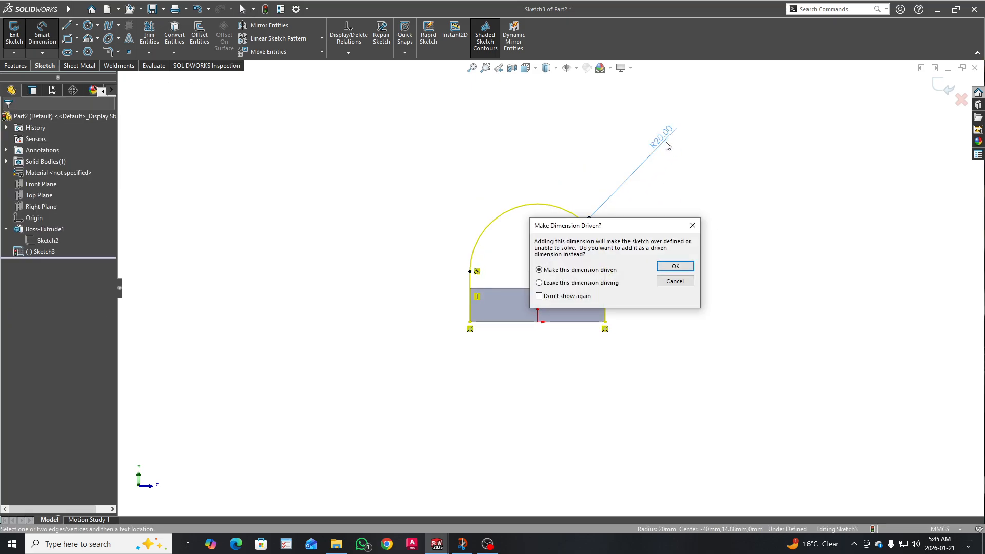
key(Escape)
key(Escape)
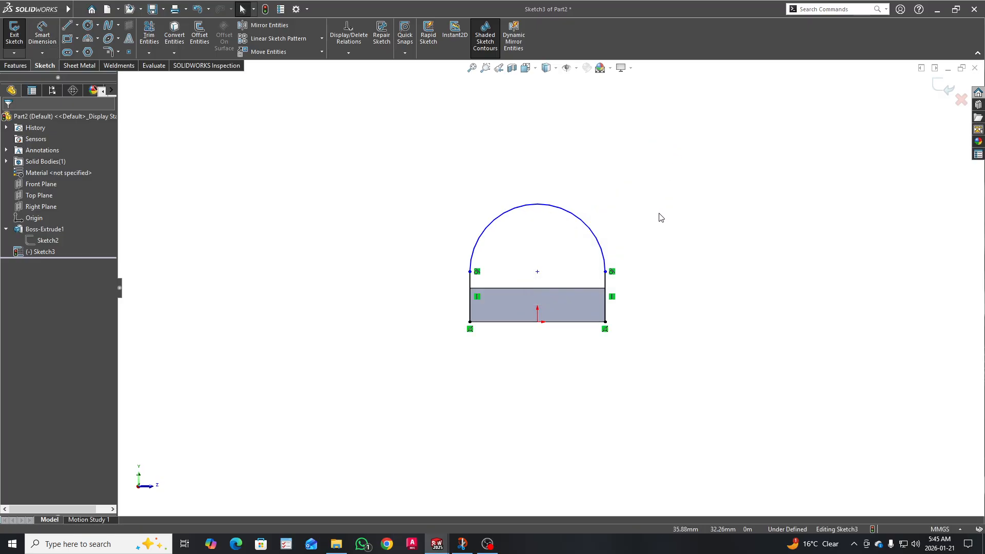
Stretch the arched profile upward until its straight sides are about 35 mm tall.
drag(607, 270, 608, 204)
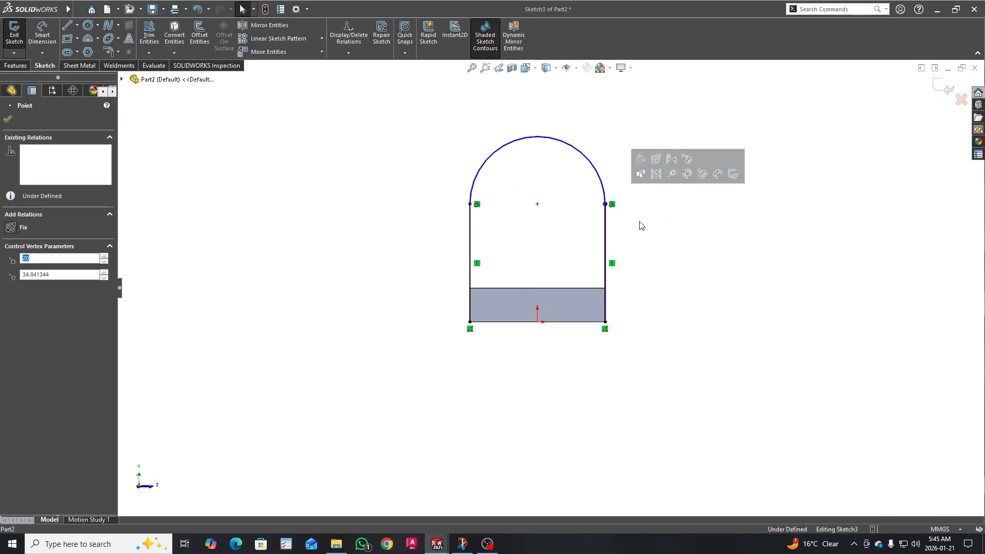
click(700, 258)
Dimension the overall height from the origin to the top of the arc as 40 mm.
right_drag(699, 258, 667, 165)
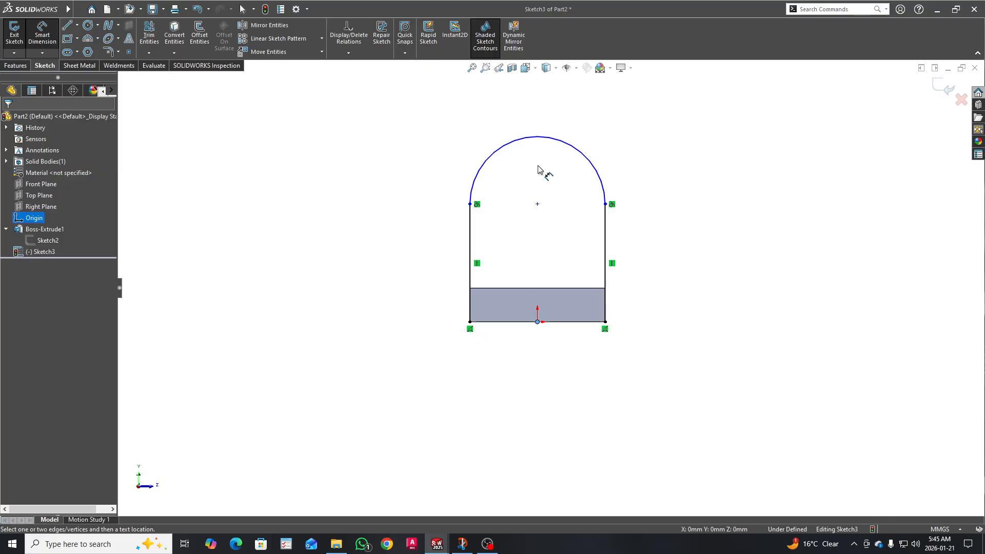
click(537, 138)
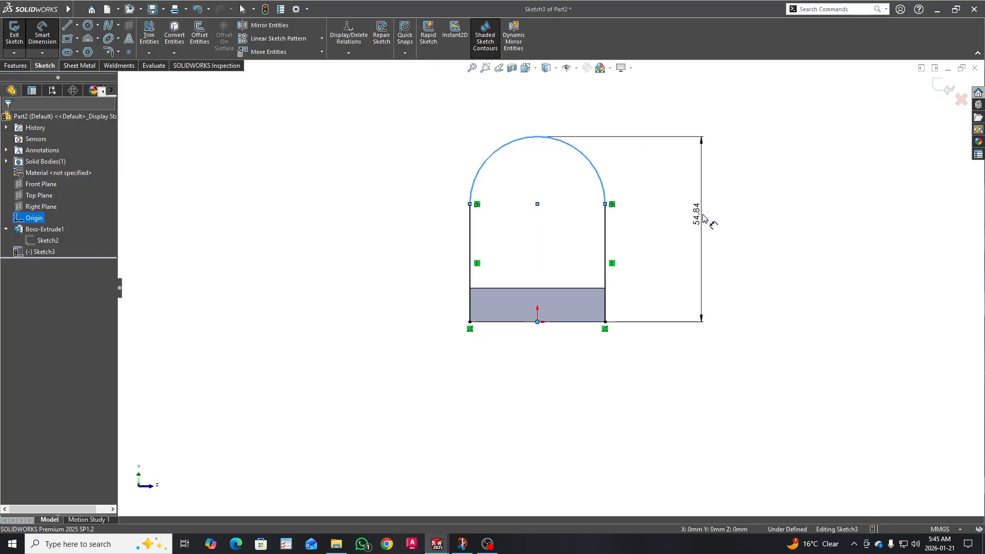
click(705, 219)
text(40)
key(Return)
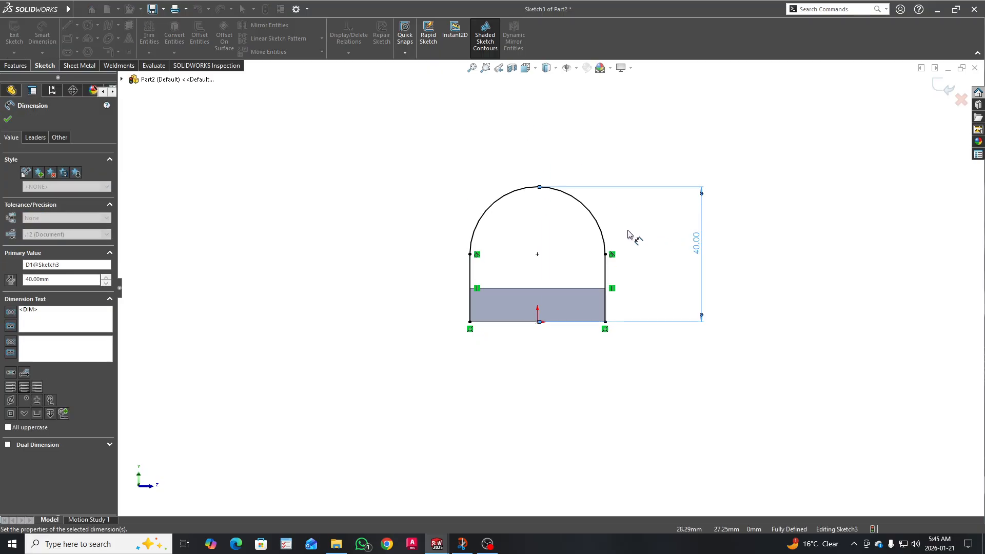
Draw a circle centred on the arc's centre point and set its diameter to 20 mm.
right_drag(614, 162, 598, 205)
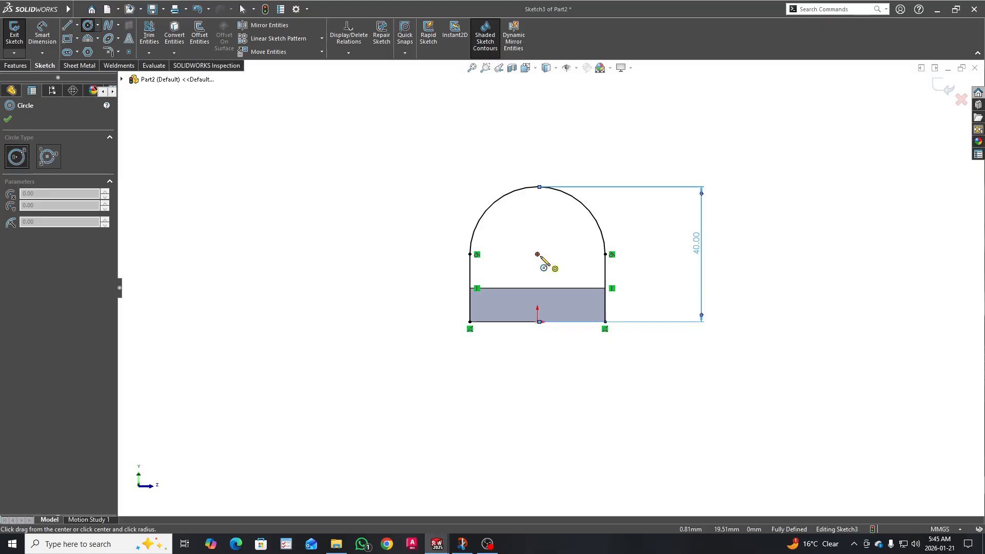
click(537, 255)
click(563, 243)
right_drag(567, 246, 547, 200)
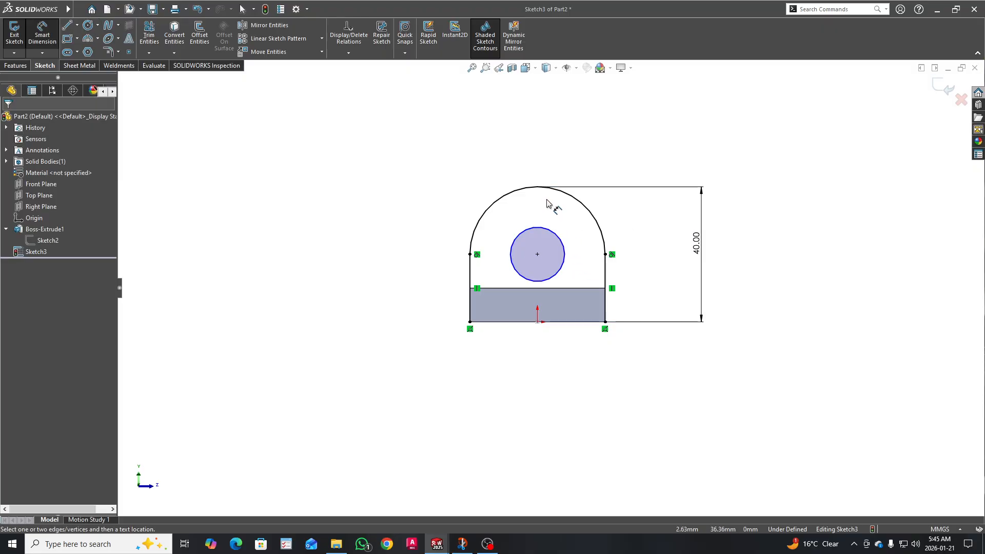
click(553, 233)
click(646, 213)
text(20)
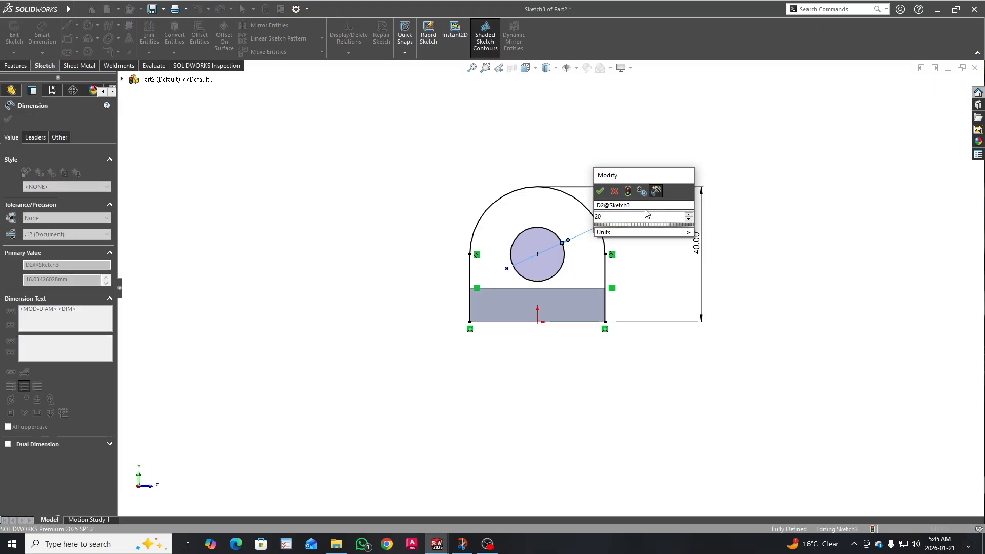
key(Return)
Extrude the arched region around the circle and the rectangular region below it 10 mm, reversed toward the base and merged with it.
scroll(576, 264, down, 2)
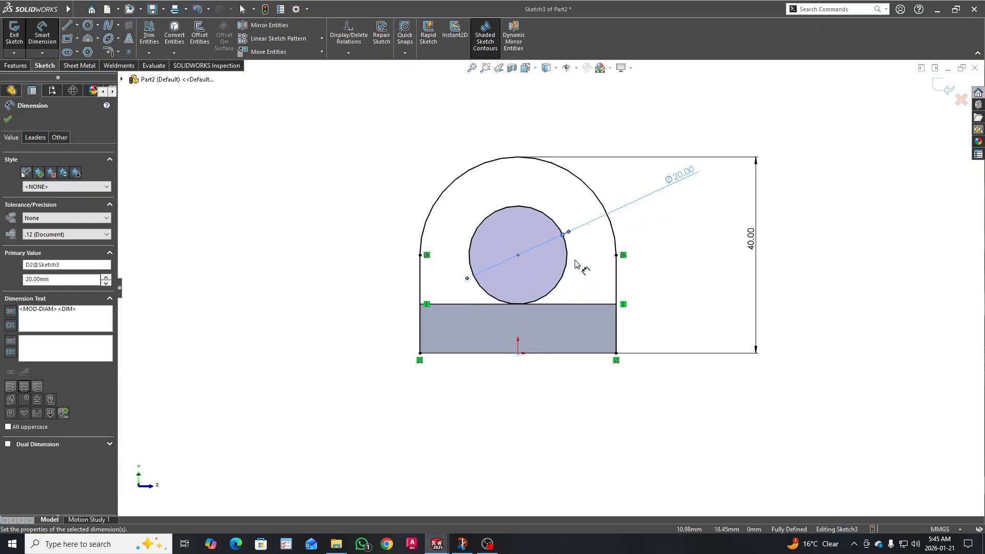
scroll(575, 264, up, 1)
click(15, 66)
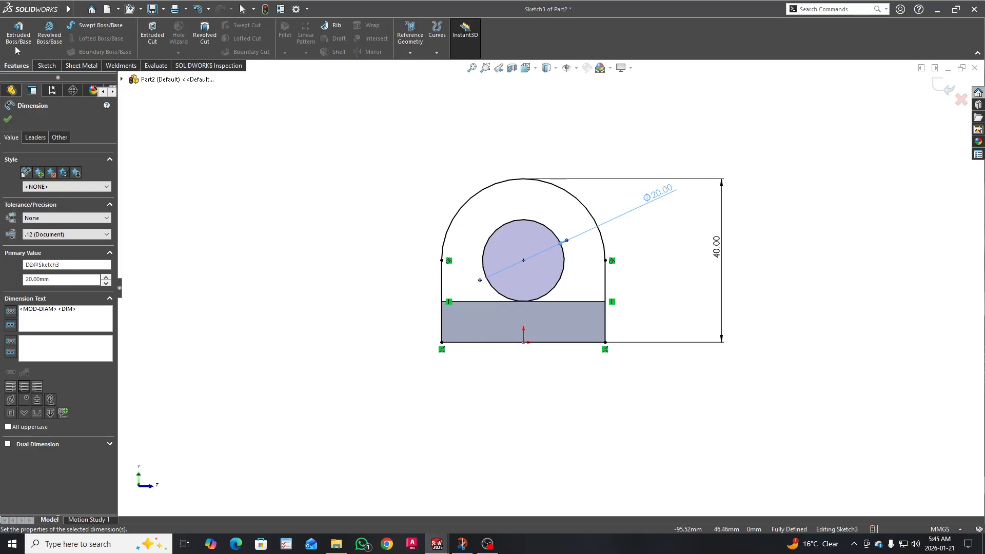
click(18, 34)
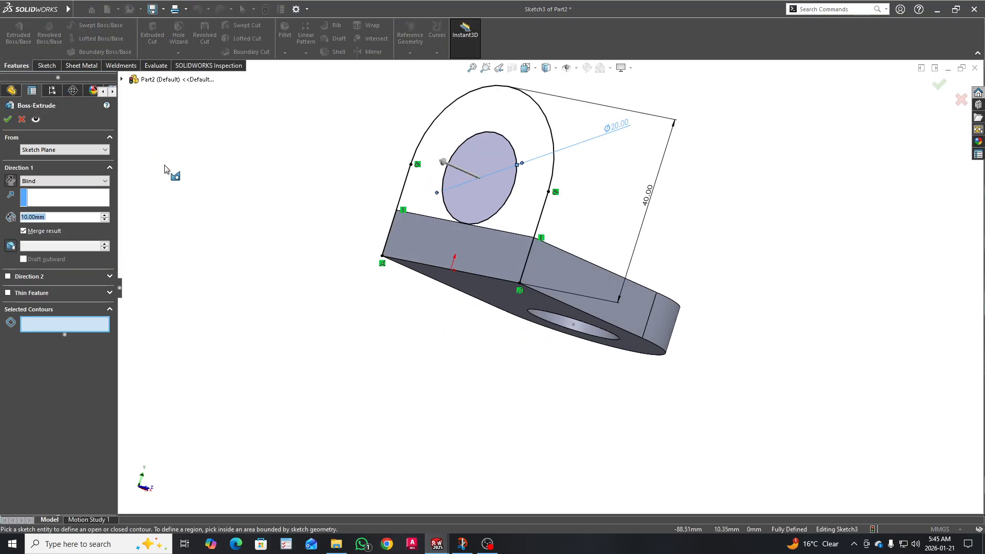
click(429, 195)
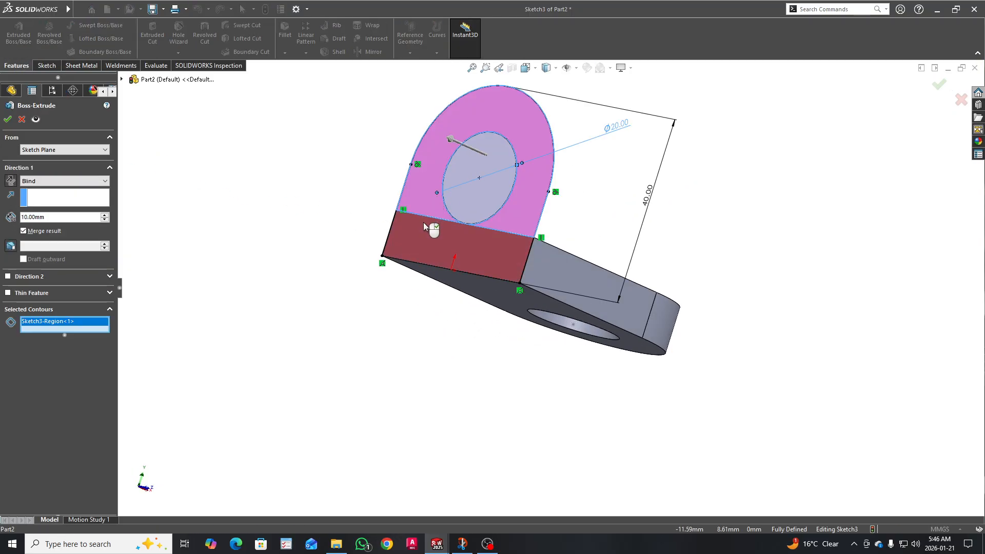
click(426, 220)
middle_drag(434, 220, 264, 229)
click(13, 180)
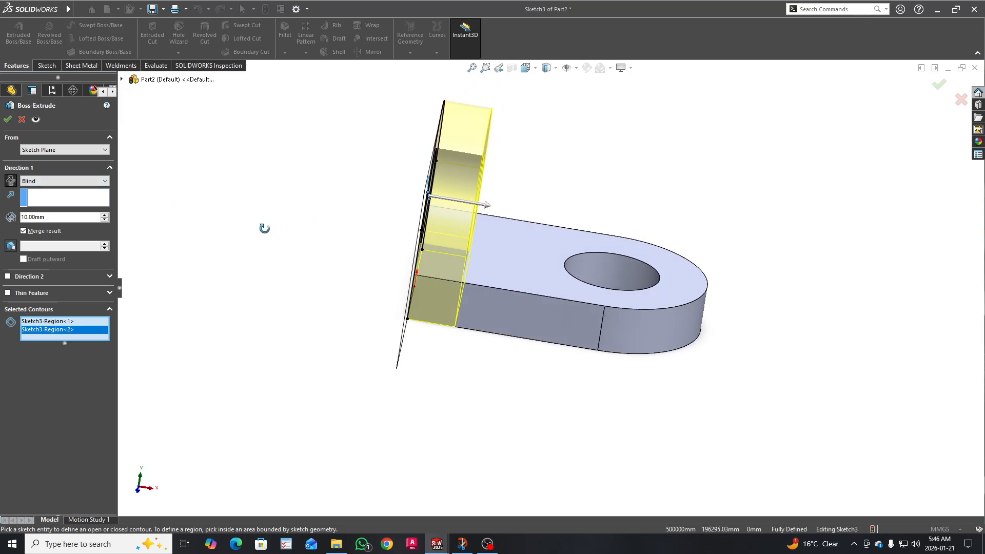
click(8, 120)
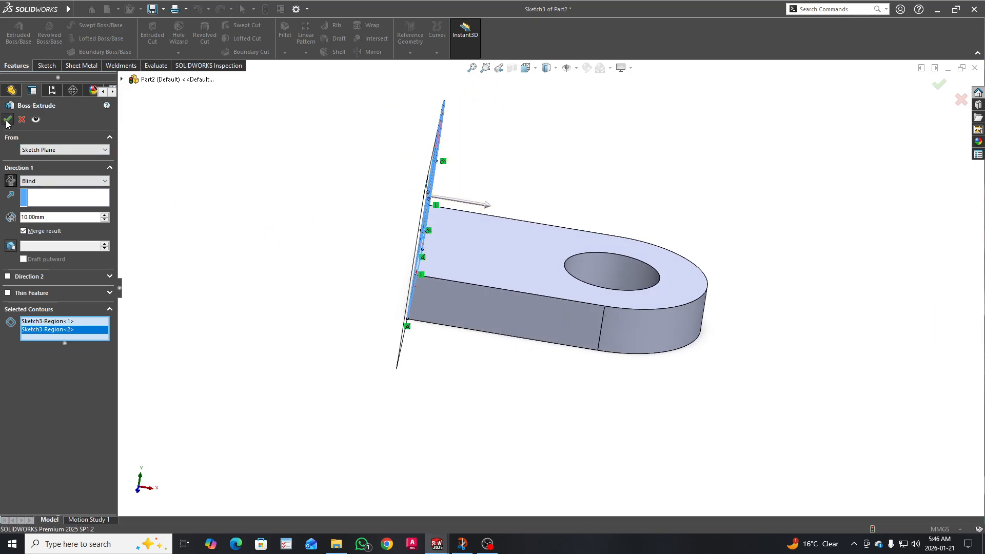
On the upright plate's inner face, sketch a corner rectangle from the arc's tangent point to the opposite corner where the plate meets the base.
middle_drag(306, 214, 283, 193)
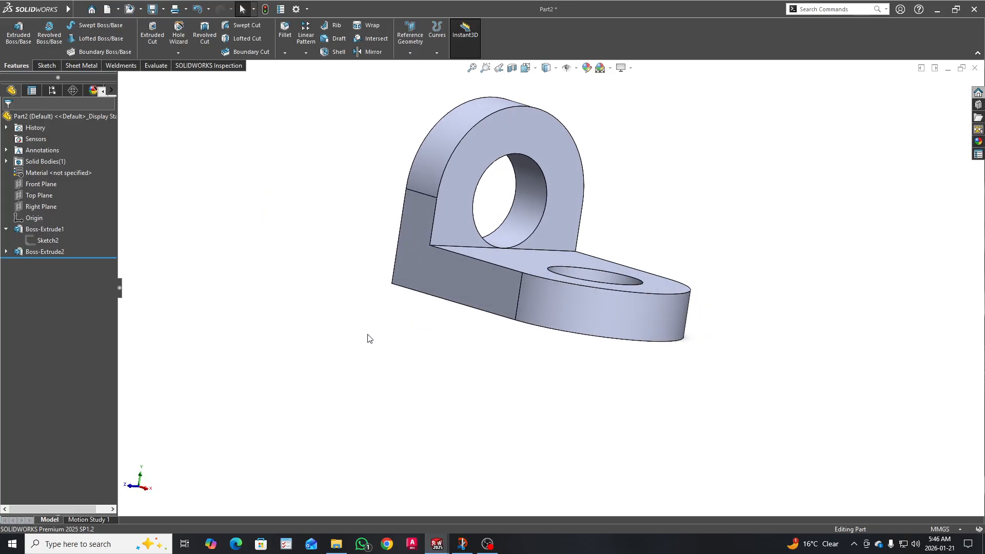
click(439, 230)
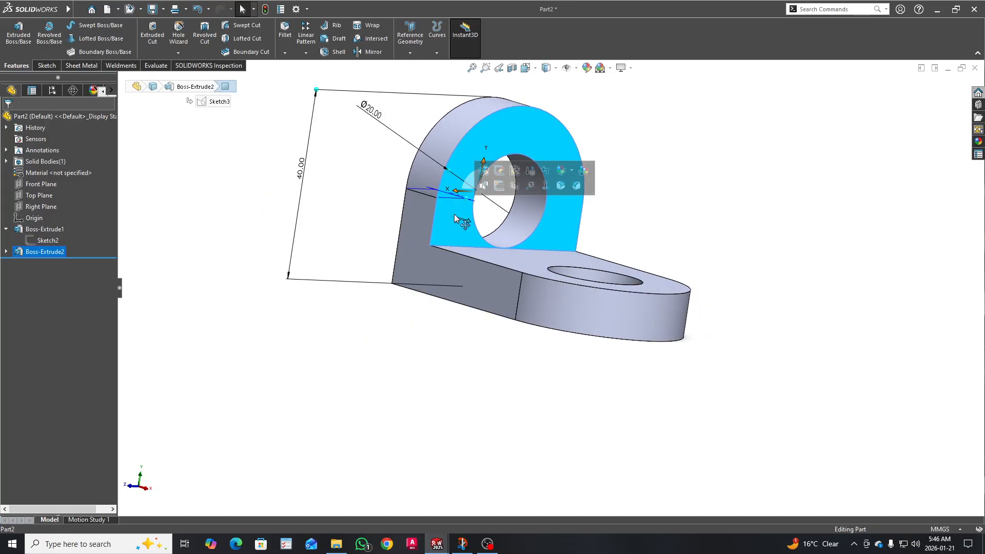
click(496, 189)
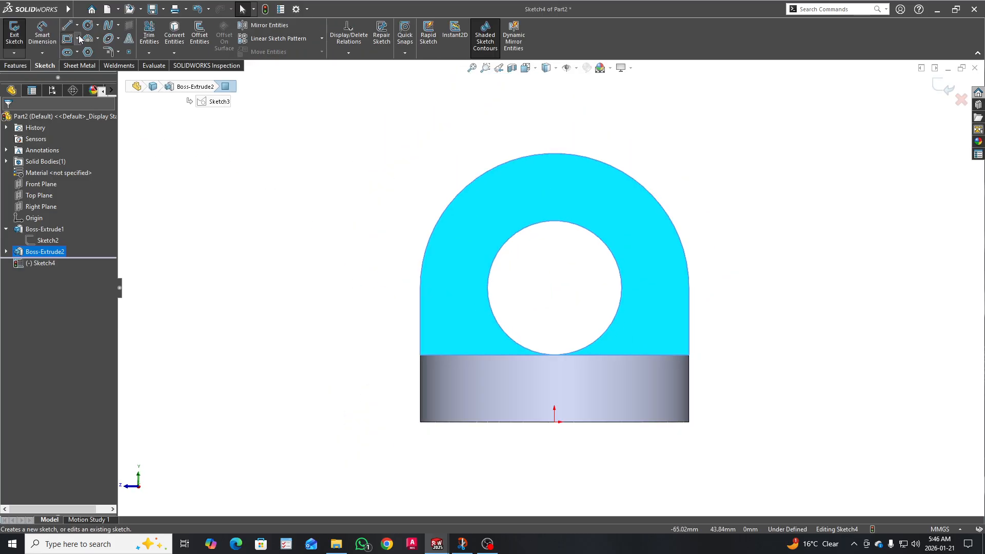
click(78, 39)
click(87, 52)
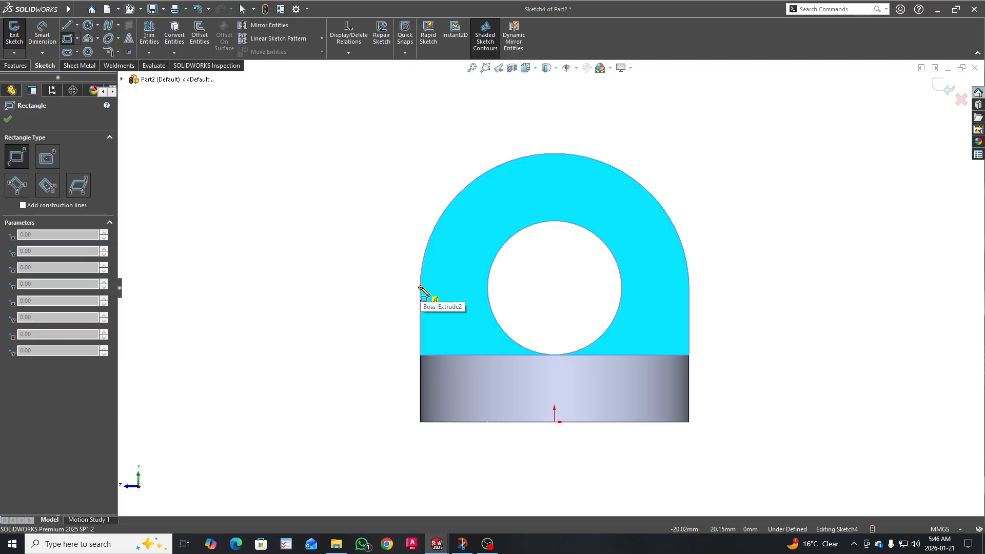
click(420, 288)
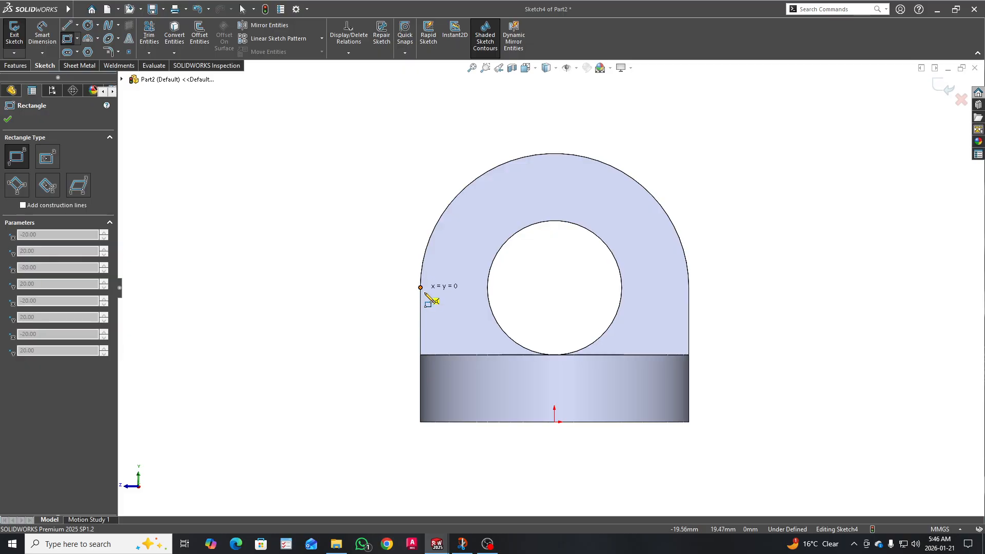
click(690, 355)
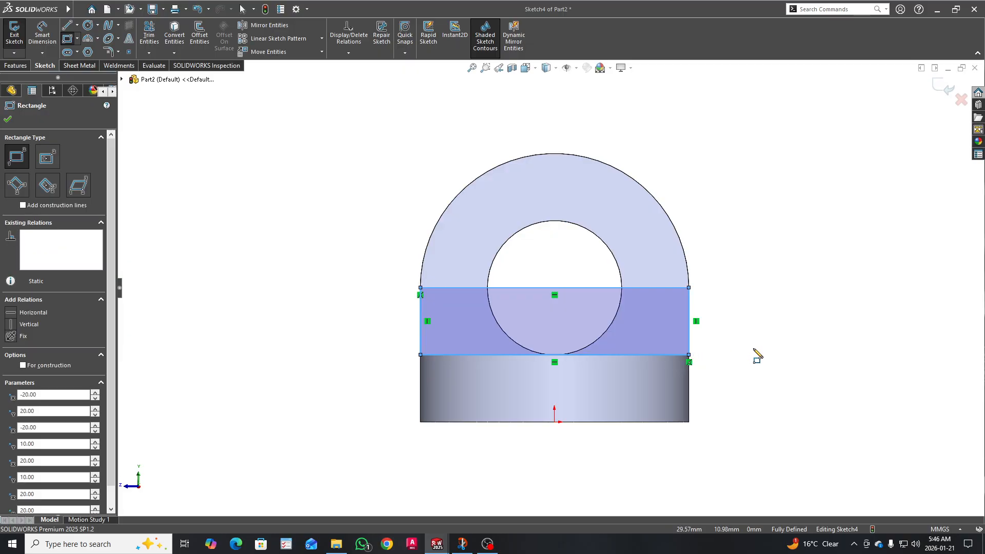
key(Escape)
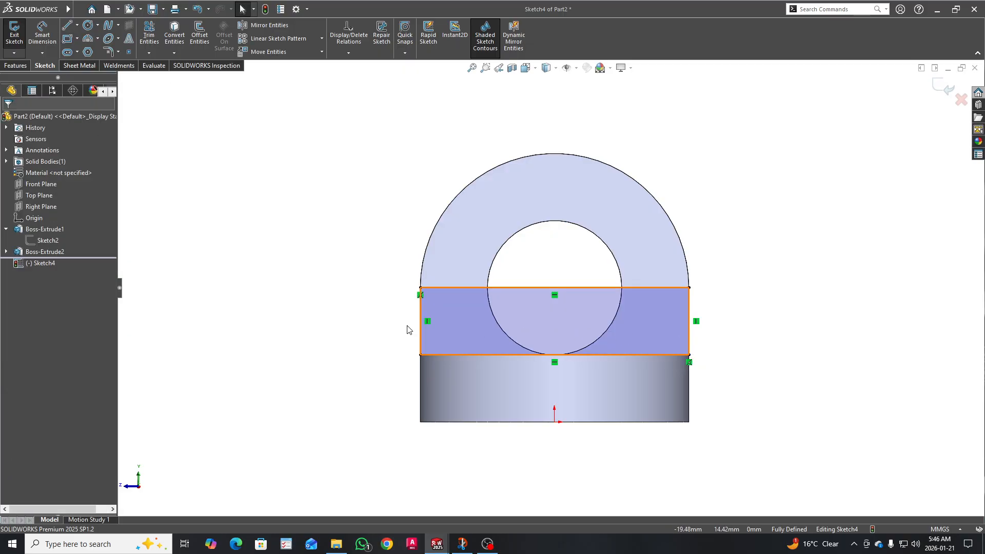
Extrude the rectangle 10 mm over the base as a merged boss.
click(19, 65)
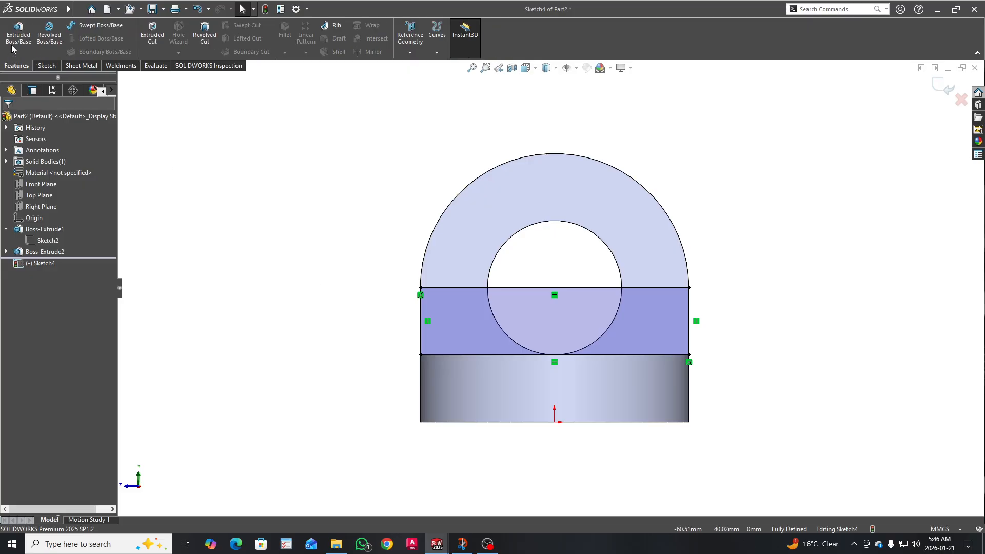
key(ctrl+7)
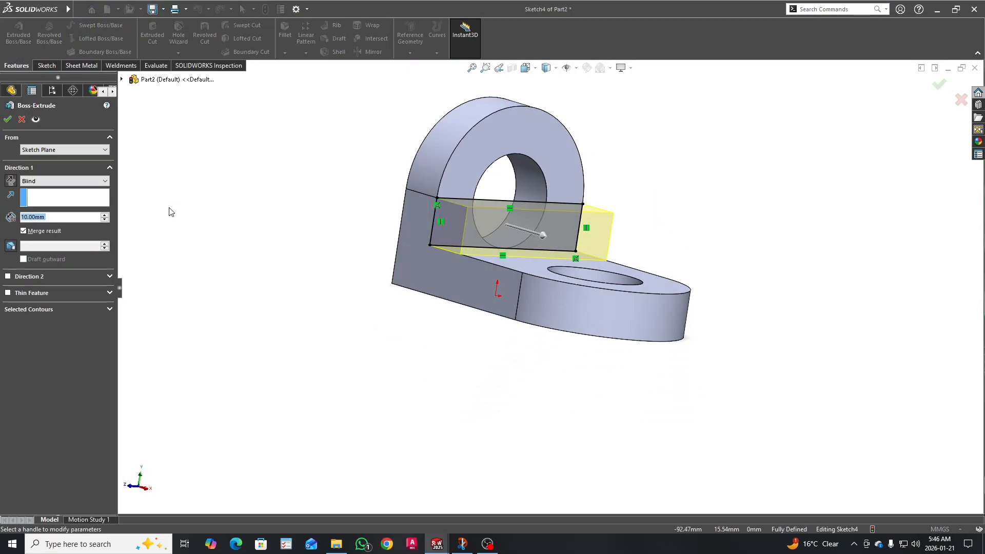
click(8, 119)
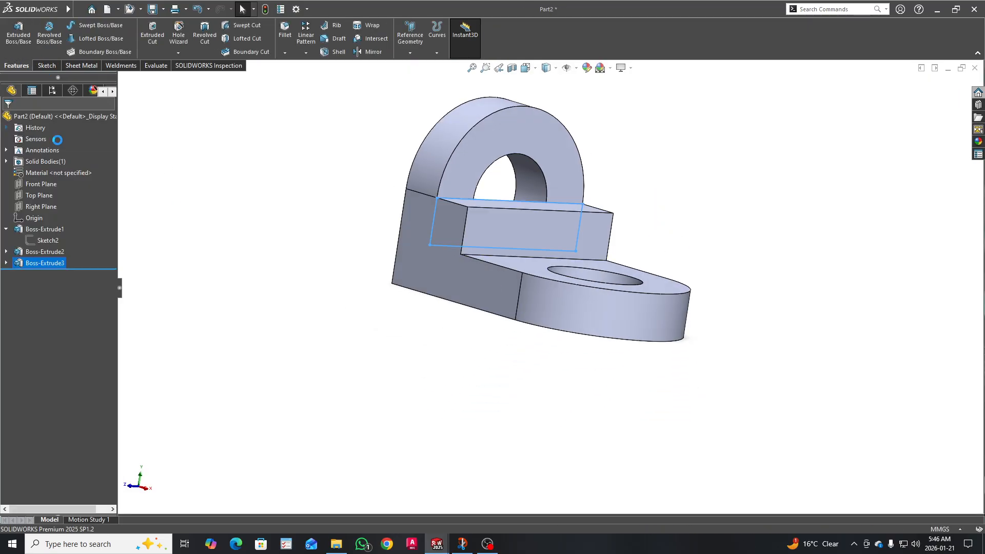
Start a sketch on the half-round face blocking the plate's hole and convert its edges into sketch entities.
middle_drag(302, 209, 446, 238)
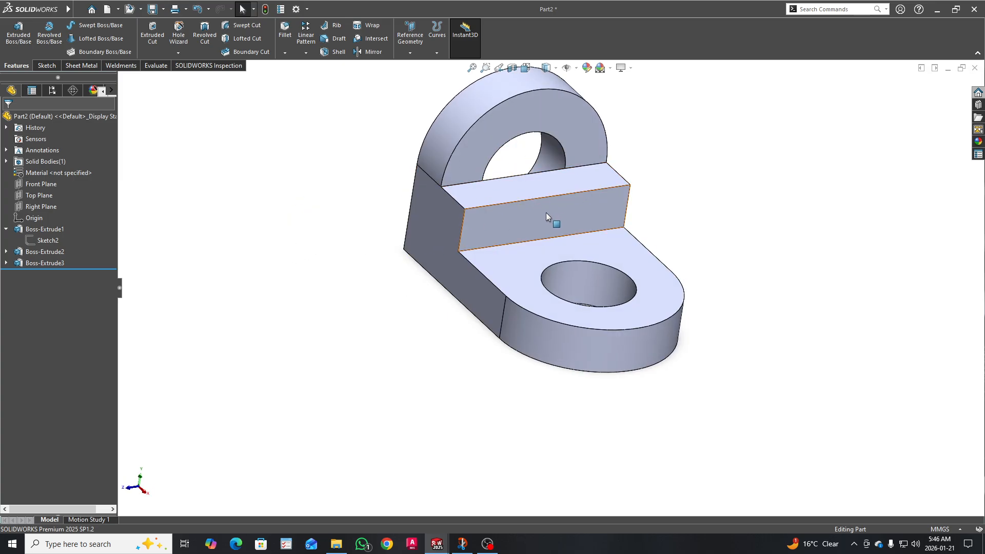
middle_drag(554, 220, 527, 237)
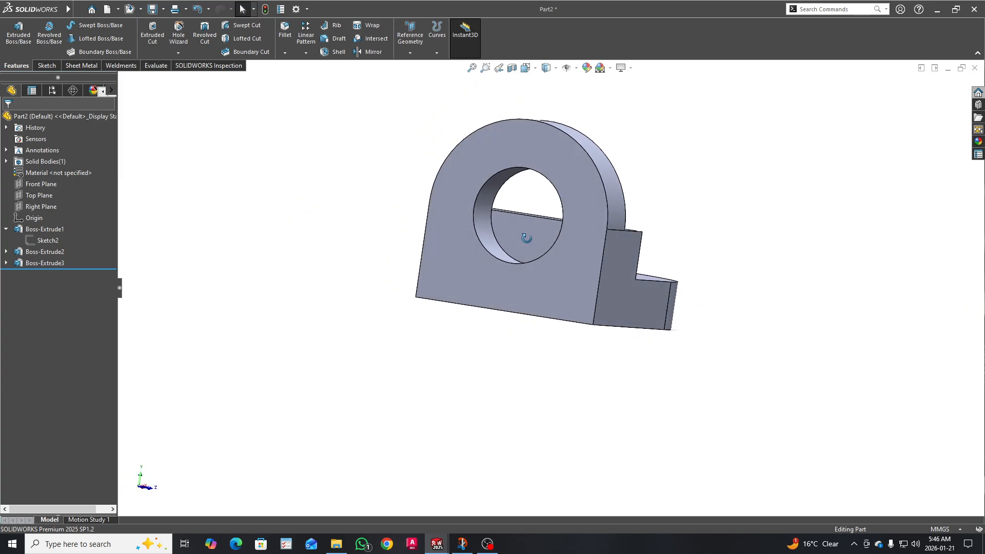
click(518, 235)
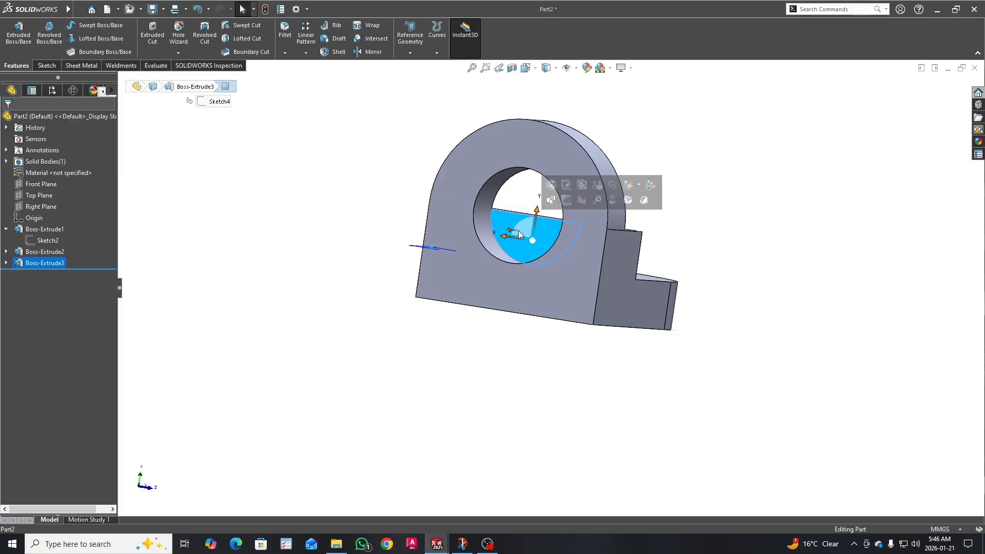
click(568, 203)
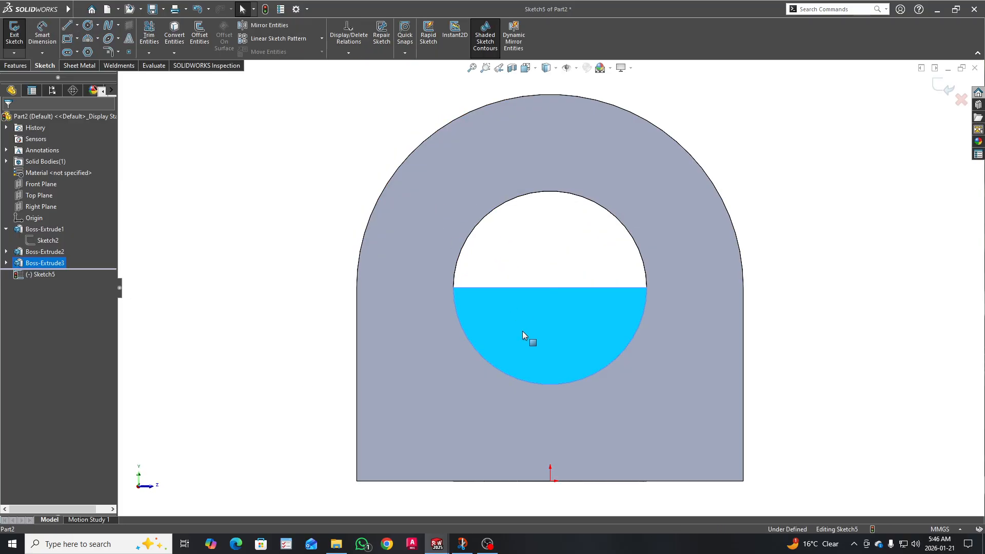
click(175, 33)
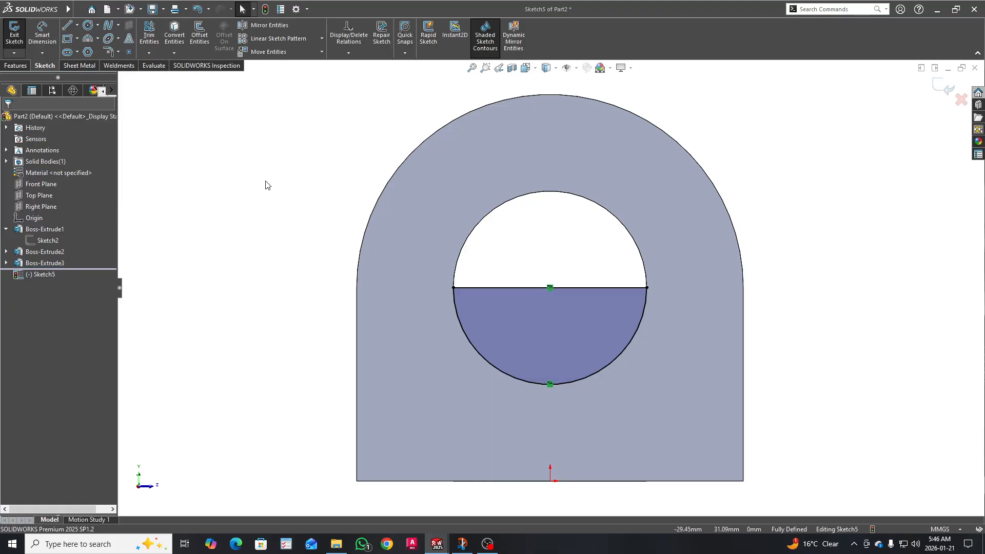
Cut the half-round profile Through All so the block opens along the plate's hole.
middle_drag(425, 270, 410, 273)
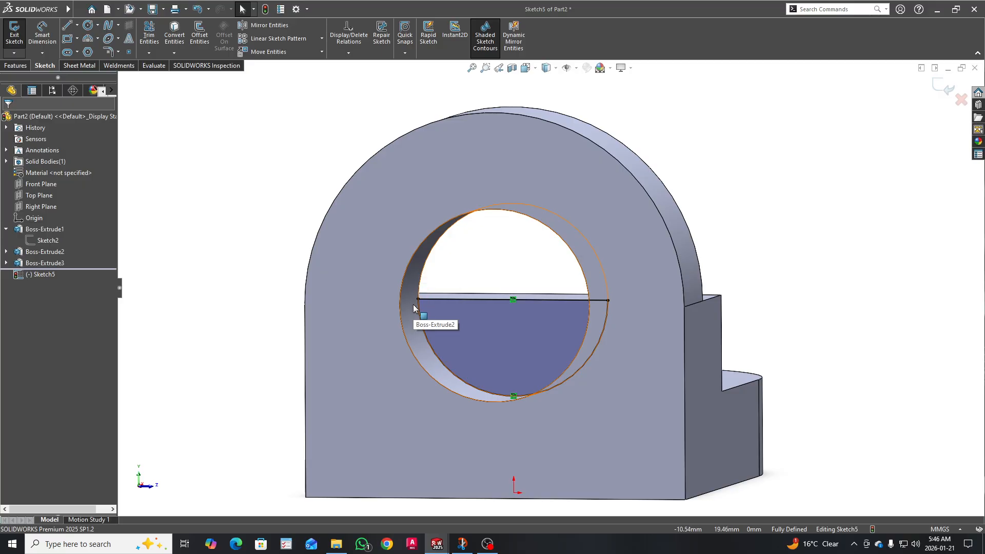
click(15, 66)
click(153, 32)
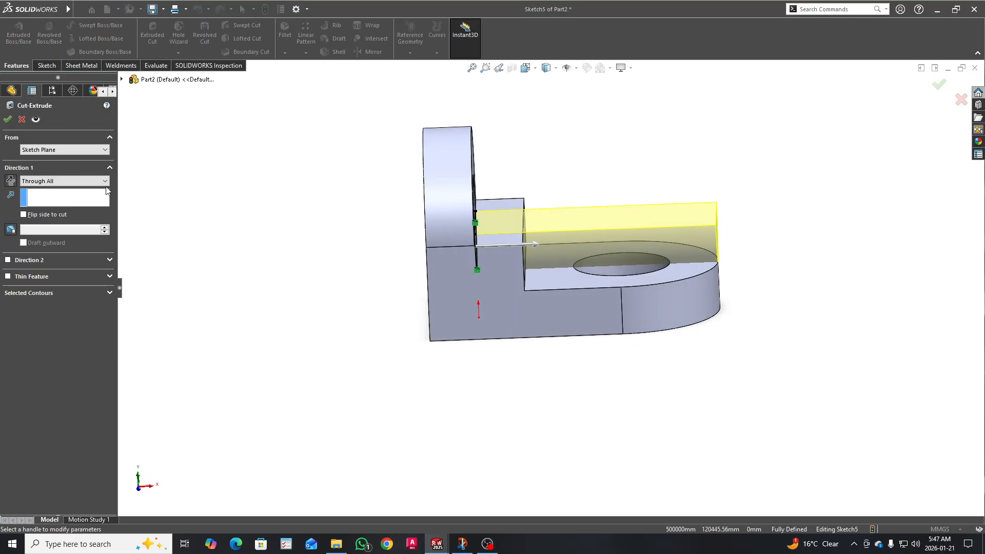
middle_drag(266, 240, 257, 213)
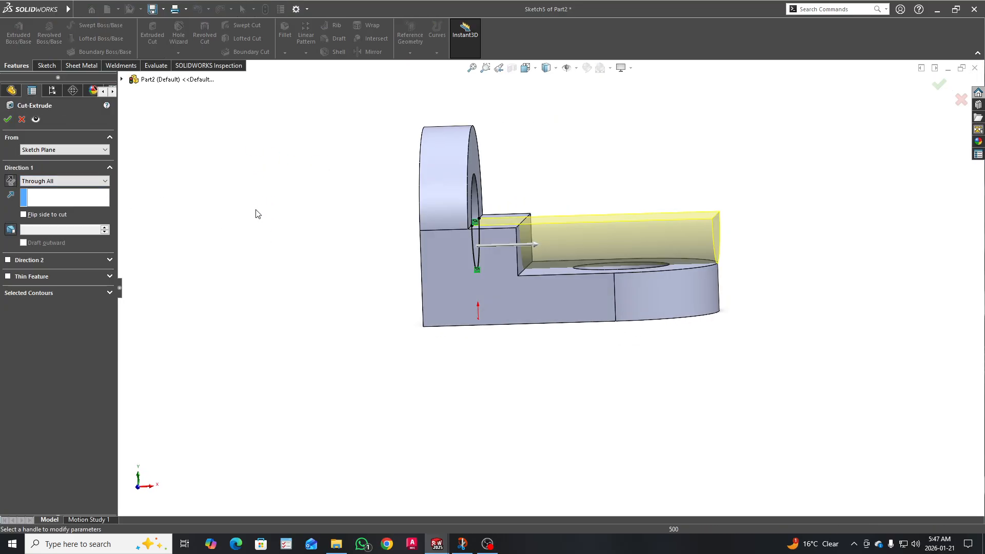
click(8, 120)
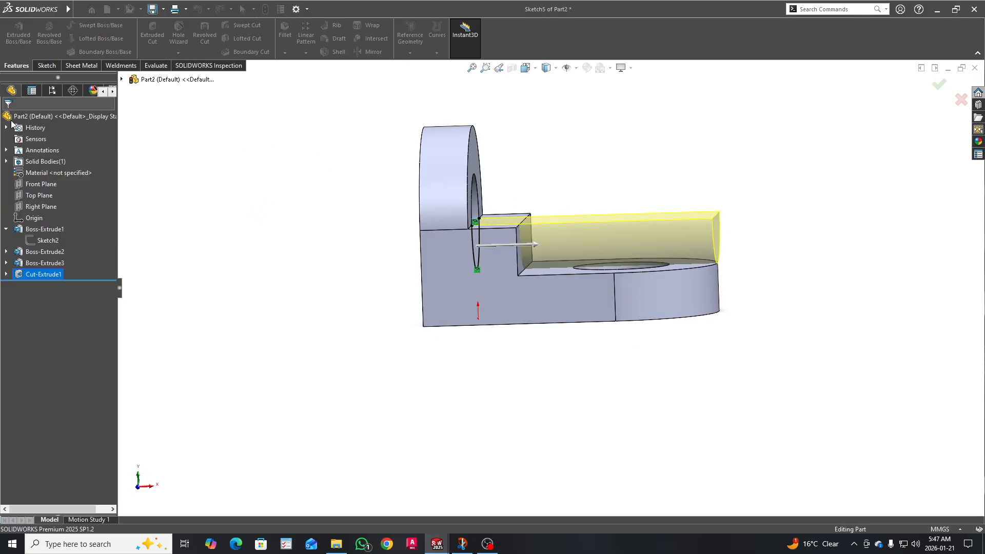
middle_drag(361, 239, 316, 275)
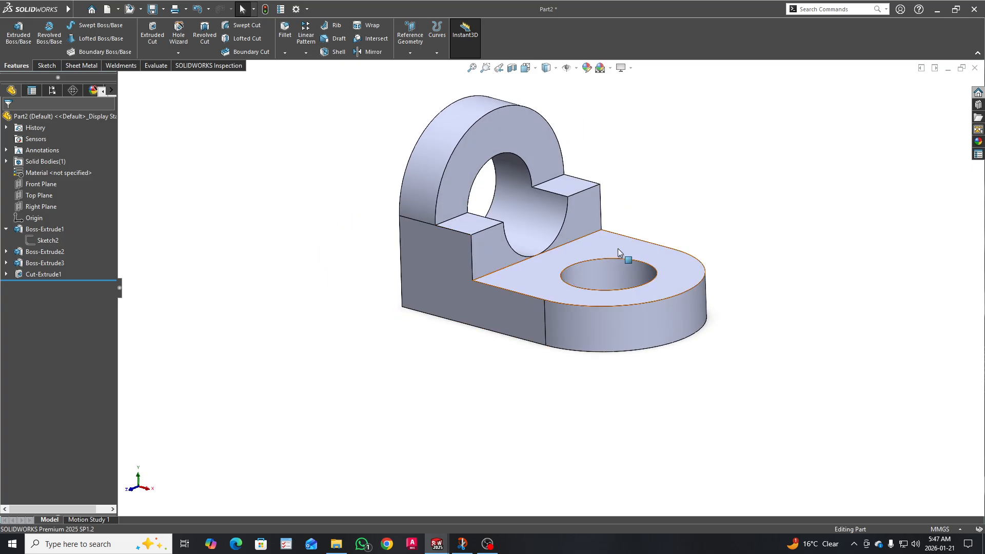
middle_drag(583, 248, 518, 266)
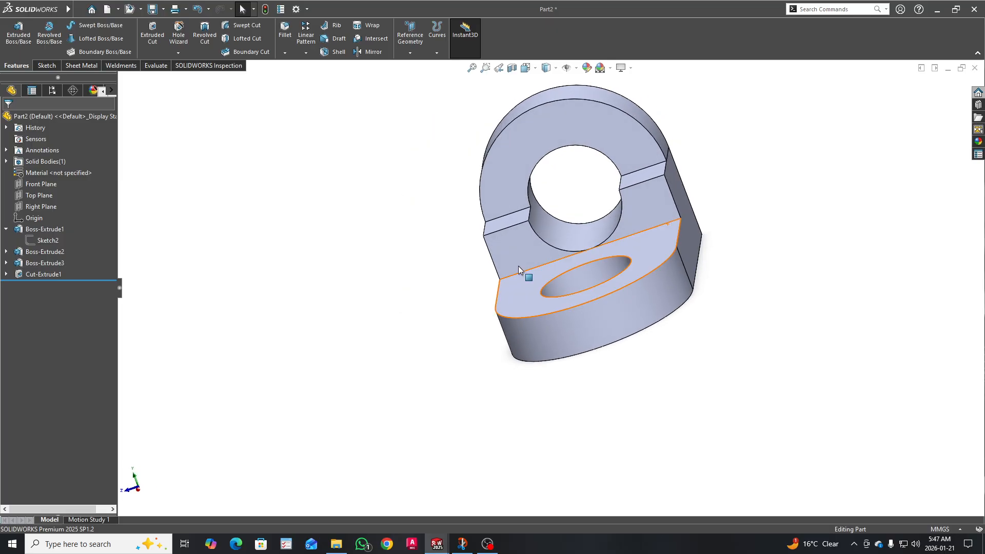